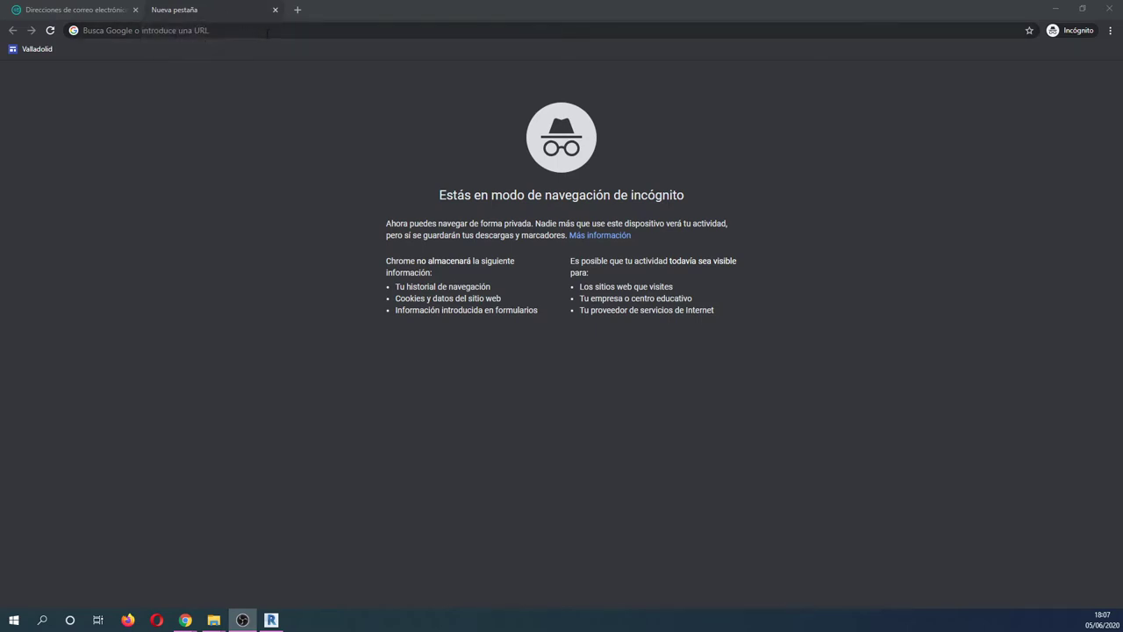
Step: Search Google for 'revit estudiantes' in the incognito tab
click(266, 31)
text(revit estudiantes)
key(Return)
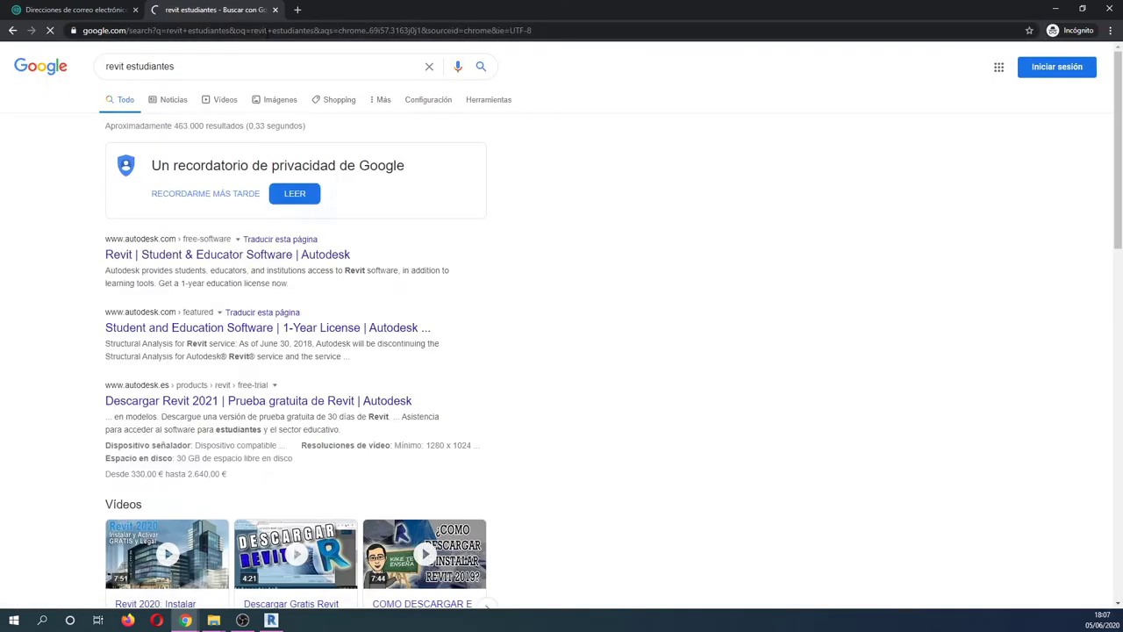
Step: Open the Autodesk Revit education page and begin creating a new education account
click(139, 255)
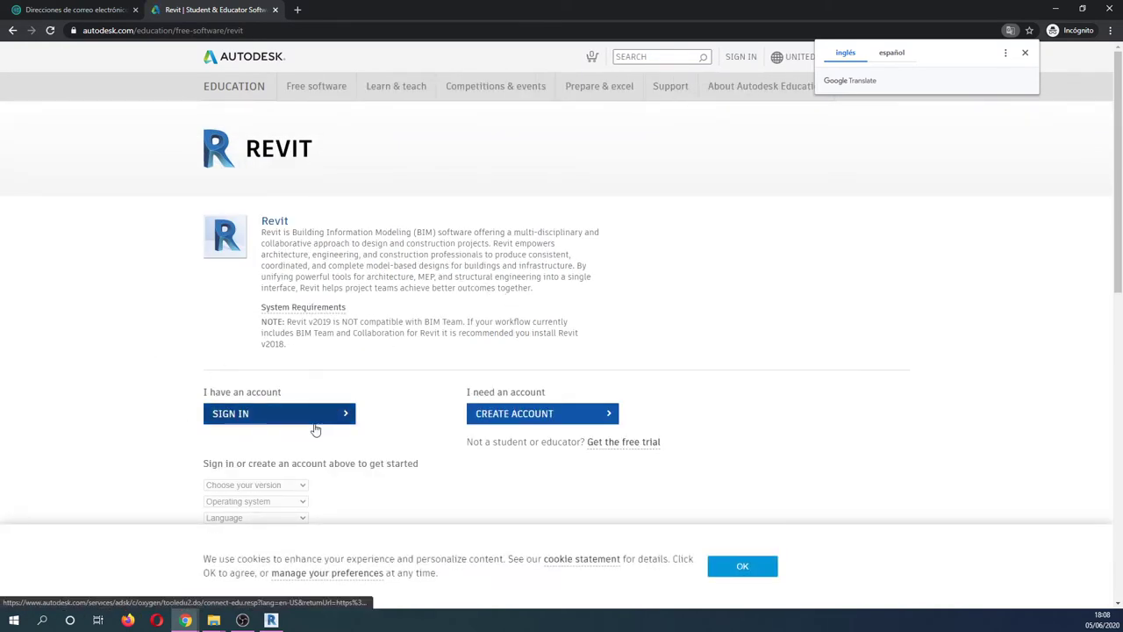
click(233, 419)
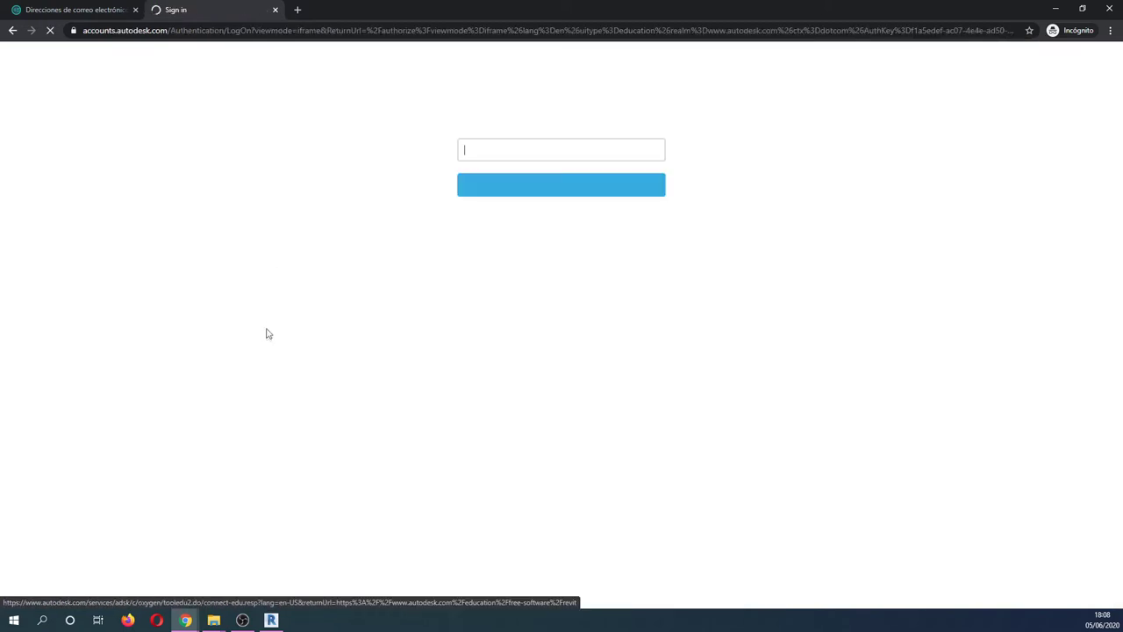
click(13, 32)
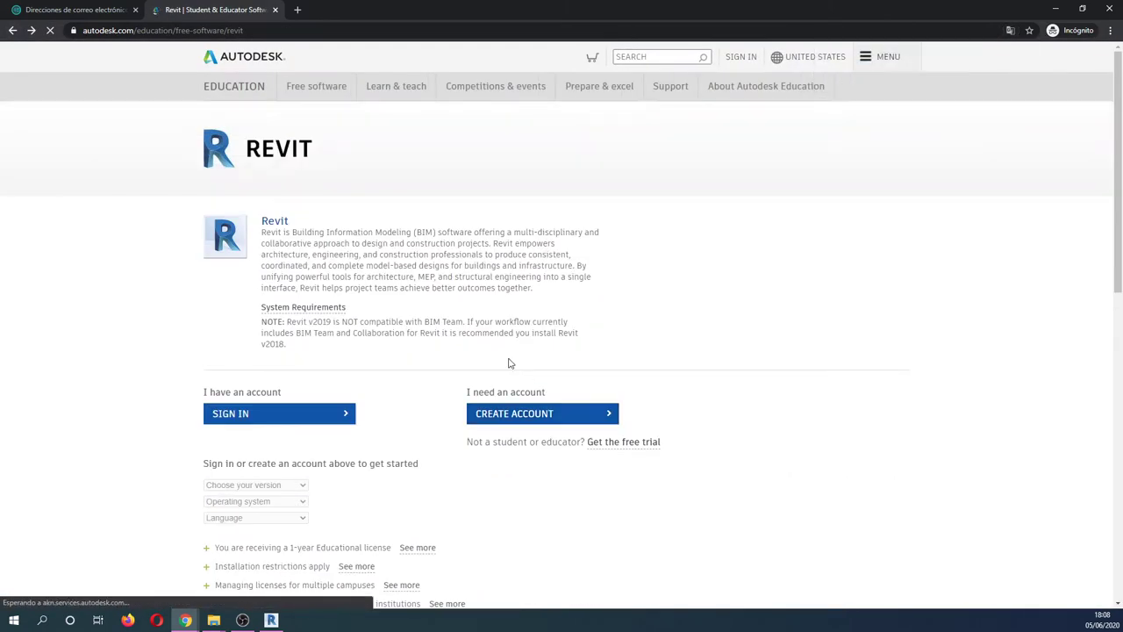
click(514, 414)
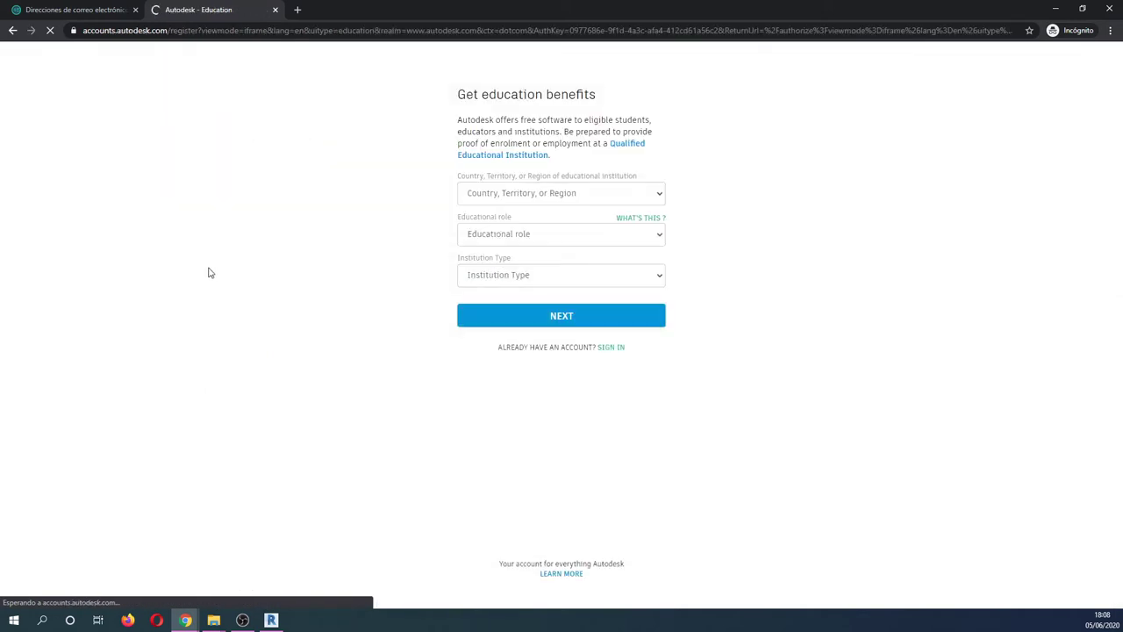
Step: Choose Spain as country, Student as role and University/Post-Secondary as institution type
click(479, 193)
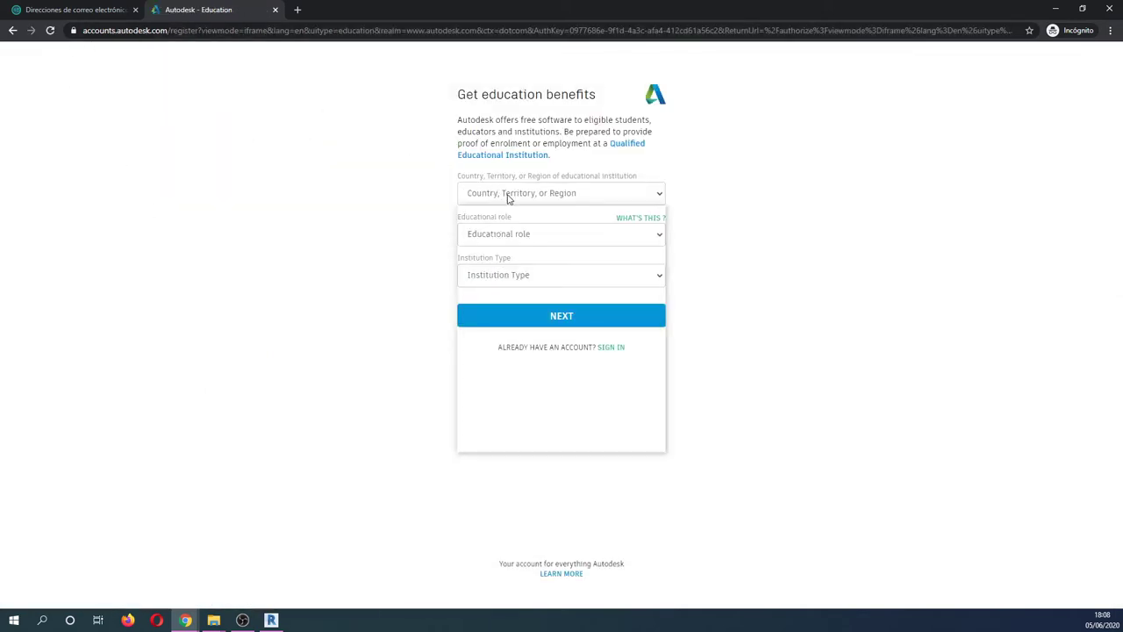
text(es)
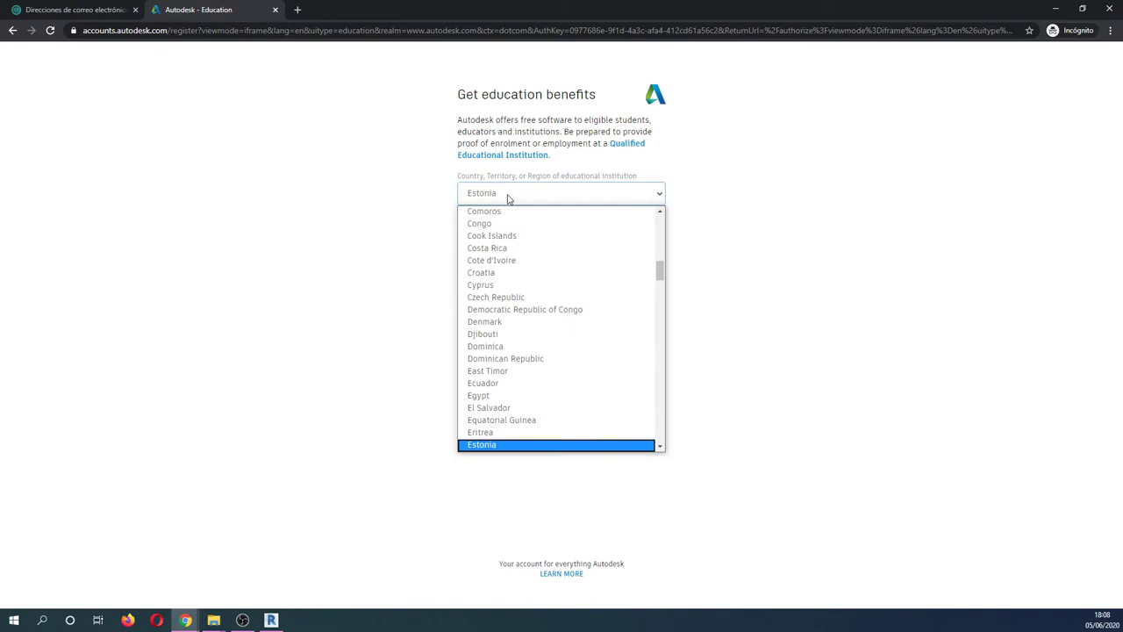
text(sp)
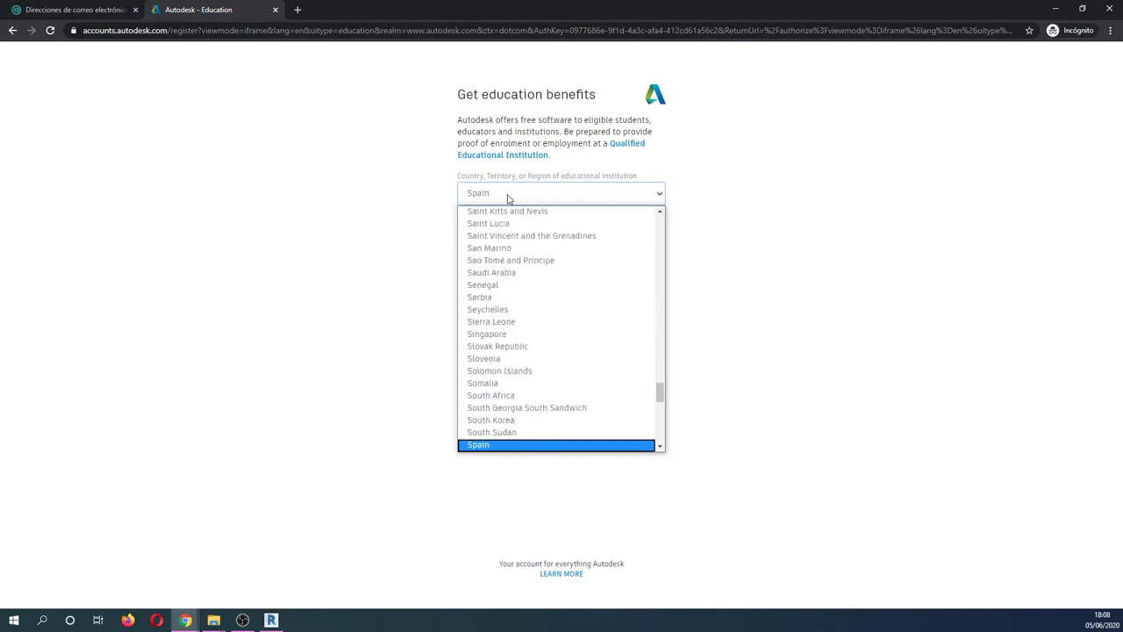
key(Return)
click(536, 239)
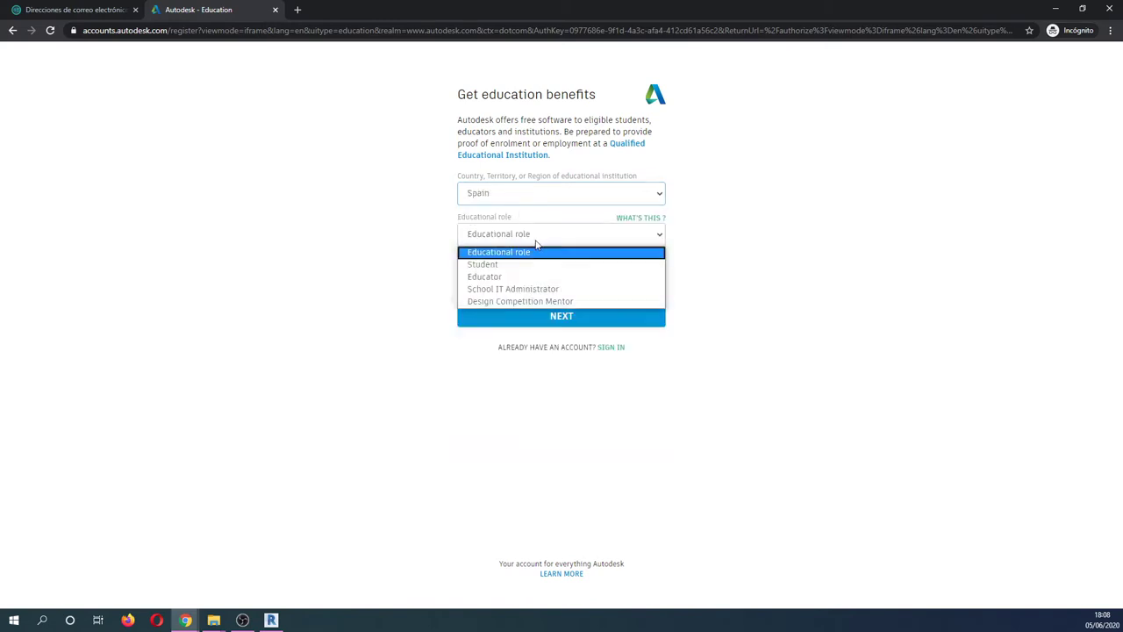
click(515, 265)
click(517, 279)
click(523, 317)
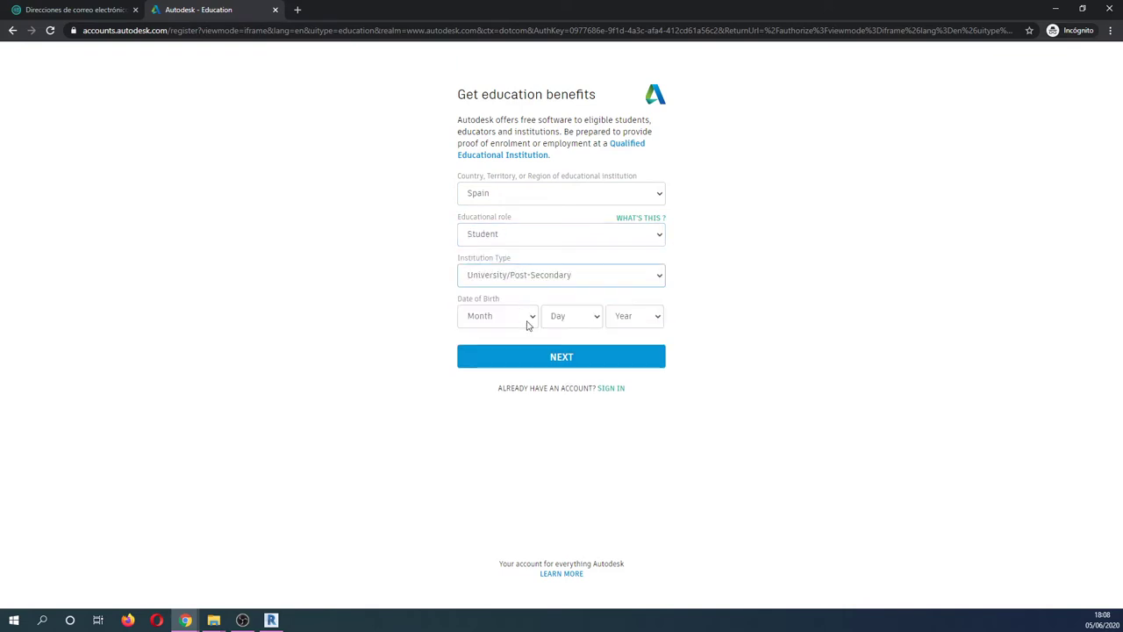
Step: Select the date of birth and submit the education form
click(526, 318)
click(502, 458)
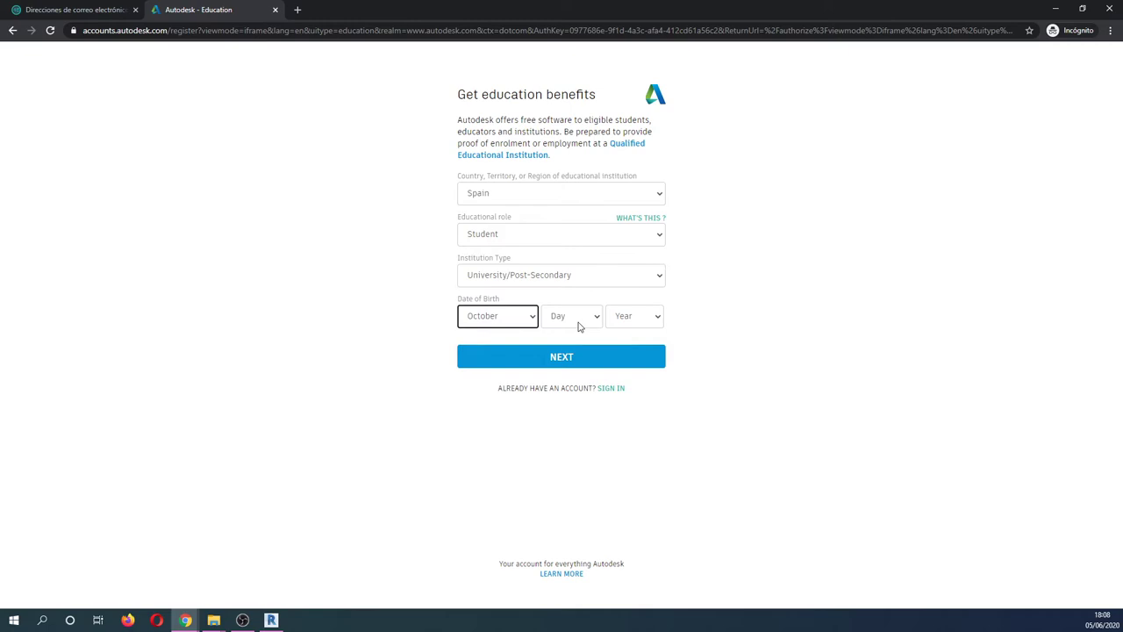
click(576, 323)
click(568, 406)
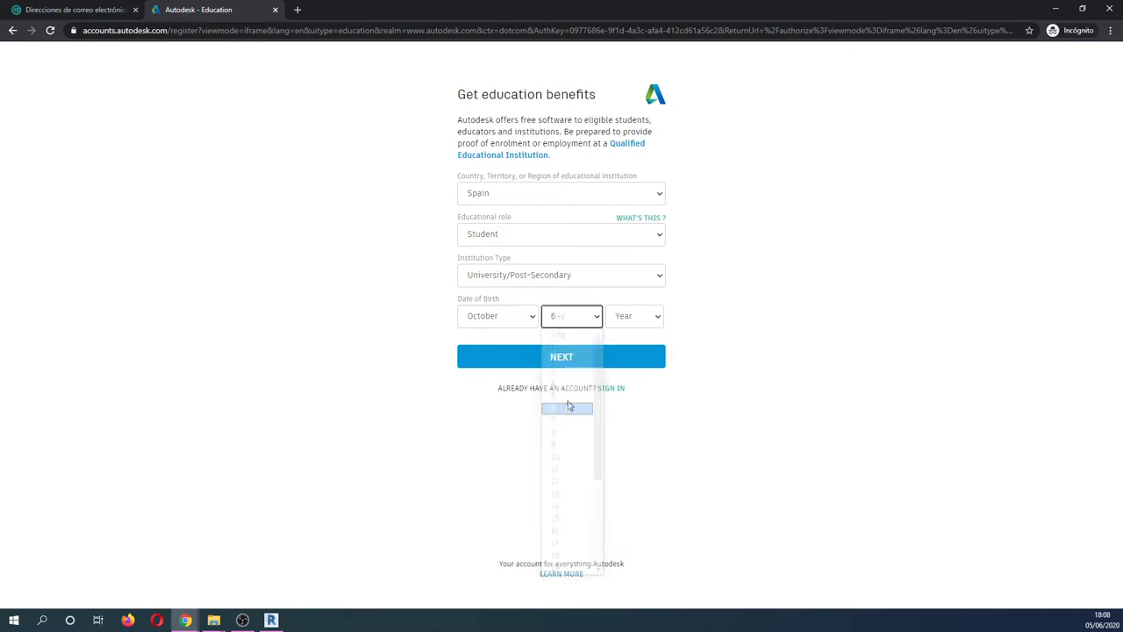
click(652, 317)
scroll(628, 523, down, 3)
scroll(628, 496, up, 1)
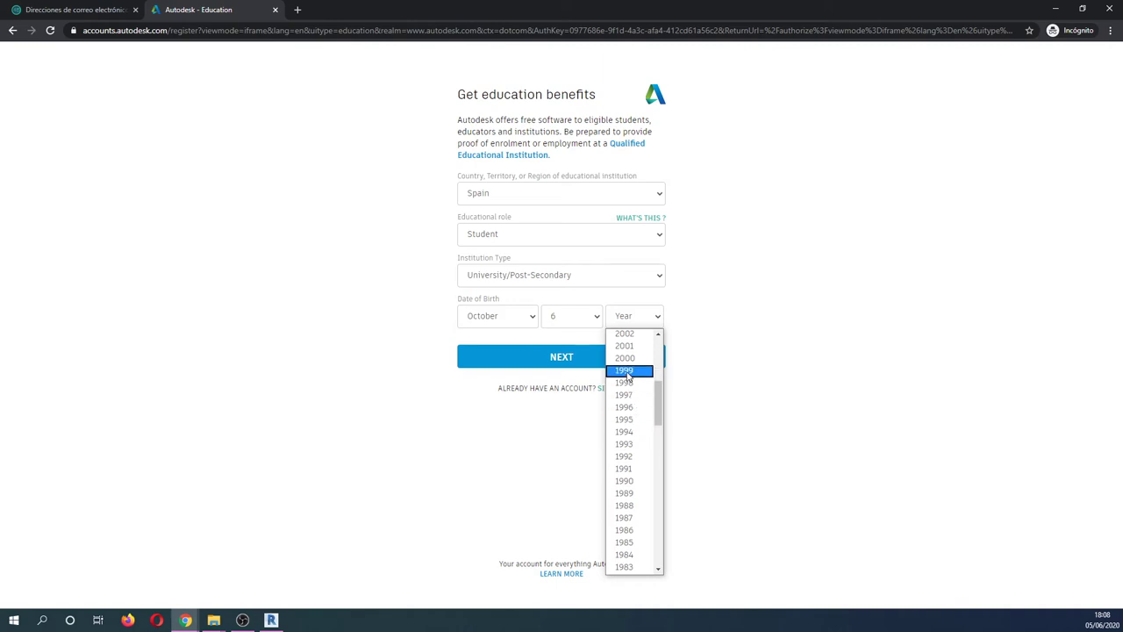
click(626, 370)
click(534, 358)
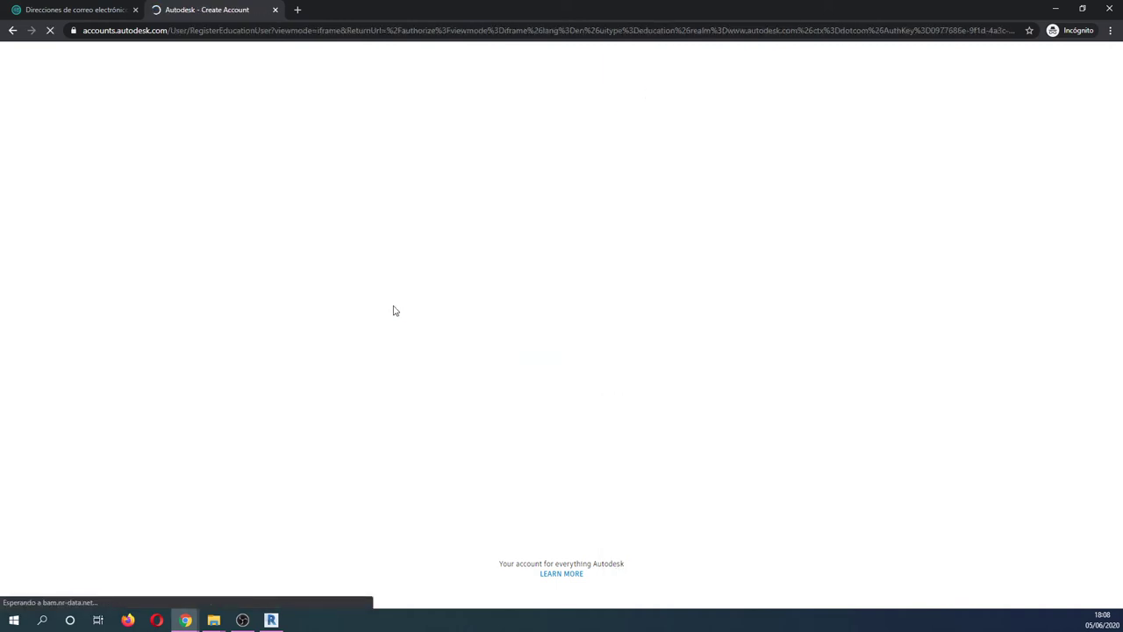
Step: Fill in first and last name and paste the temporary email into both email fields
click(518, 127)
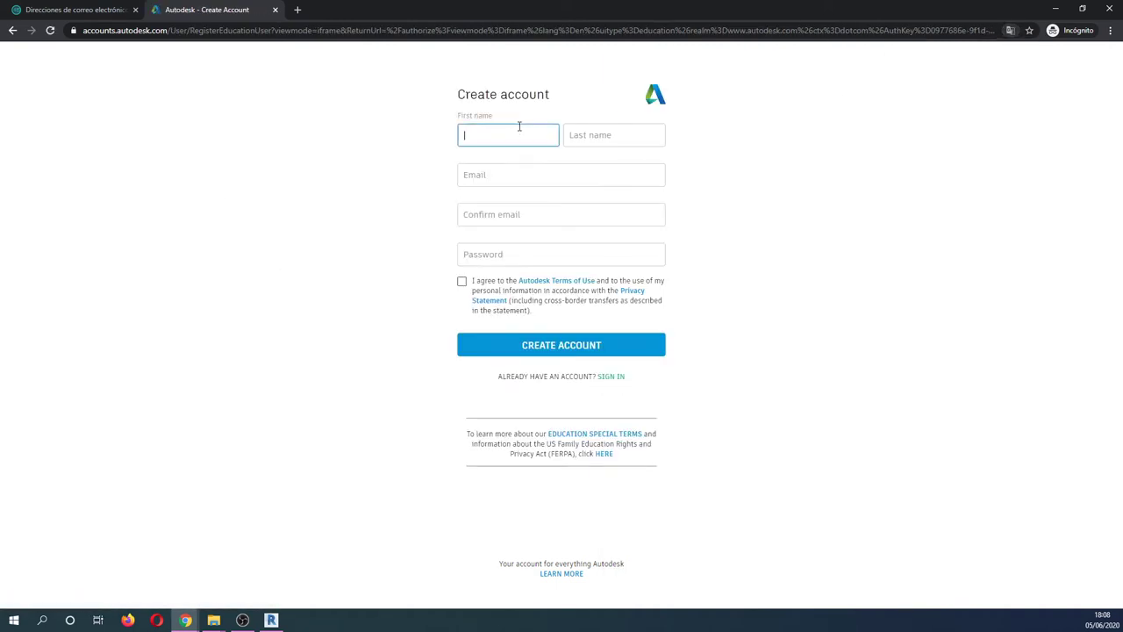
key(Tab)
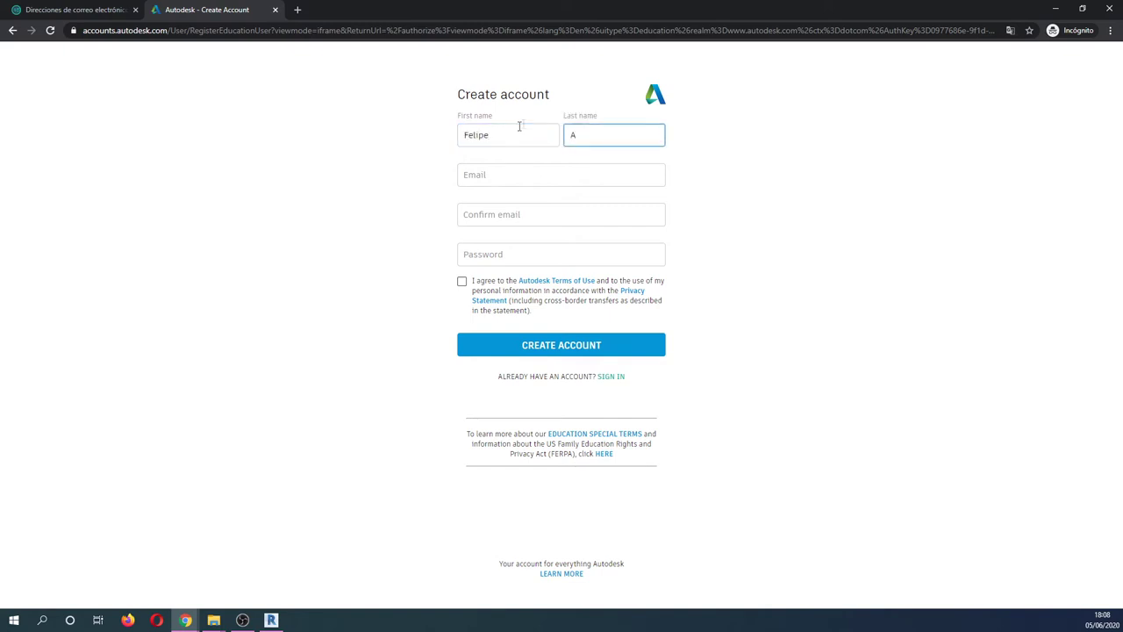
click(508, 169)
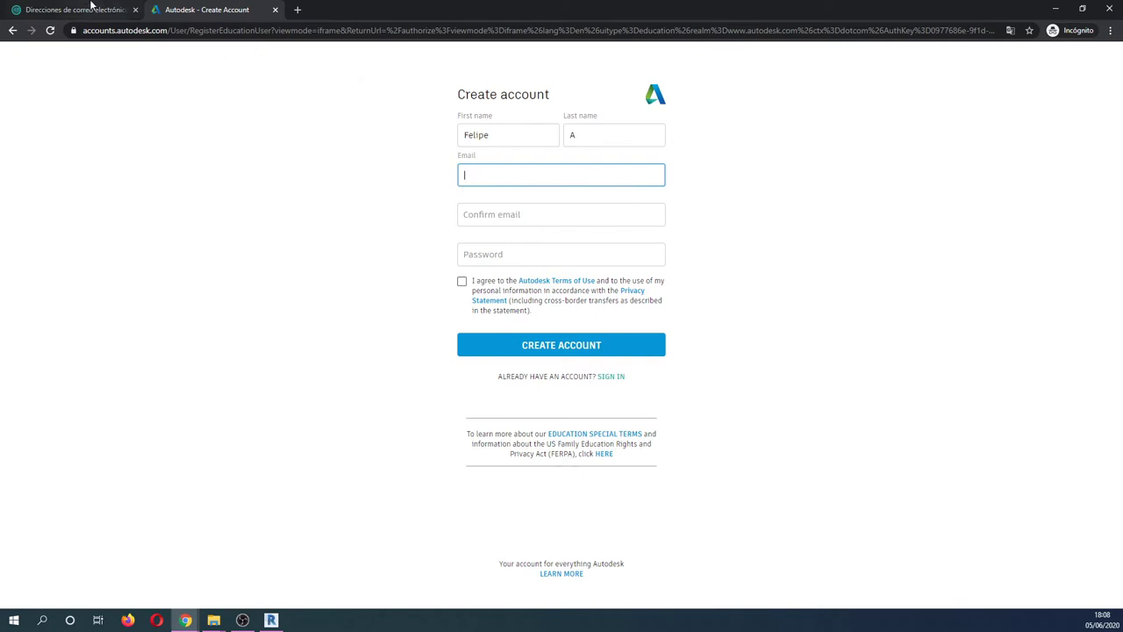
click(75, 10)
click(675, 176)
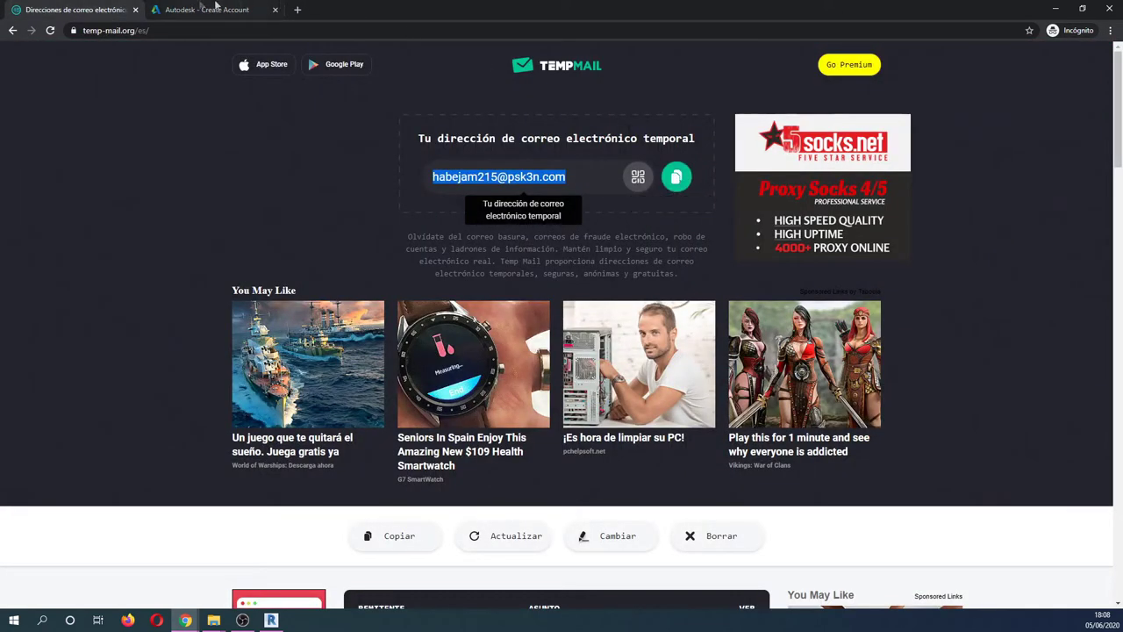
click(207, 9)
key(ctrl+v)
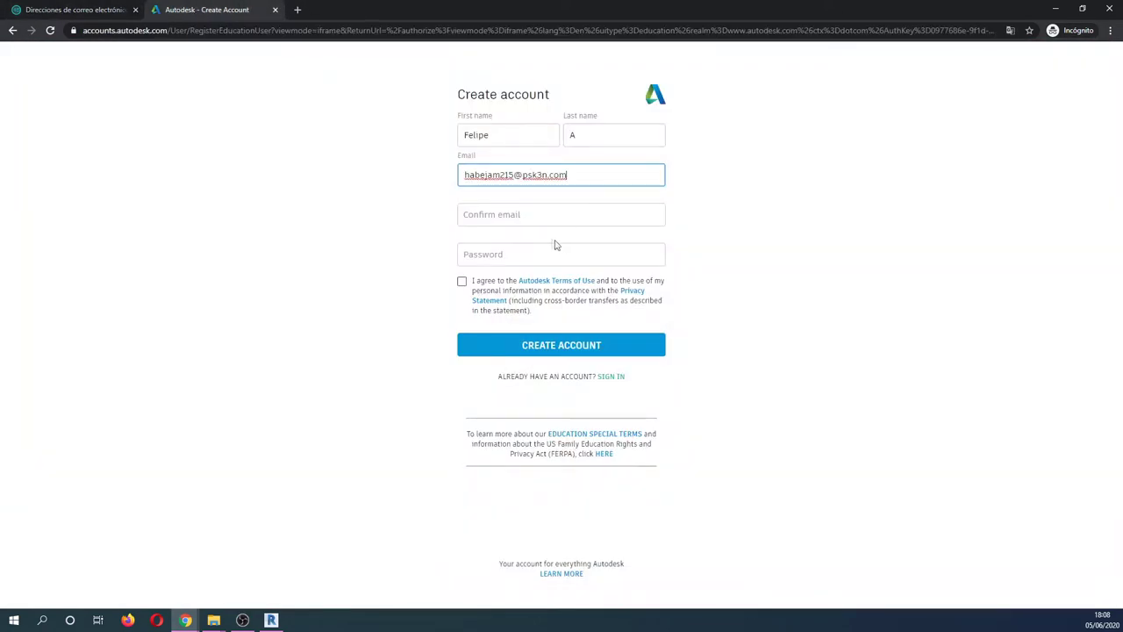
click(527, 218)
key(ctrl+v)
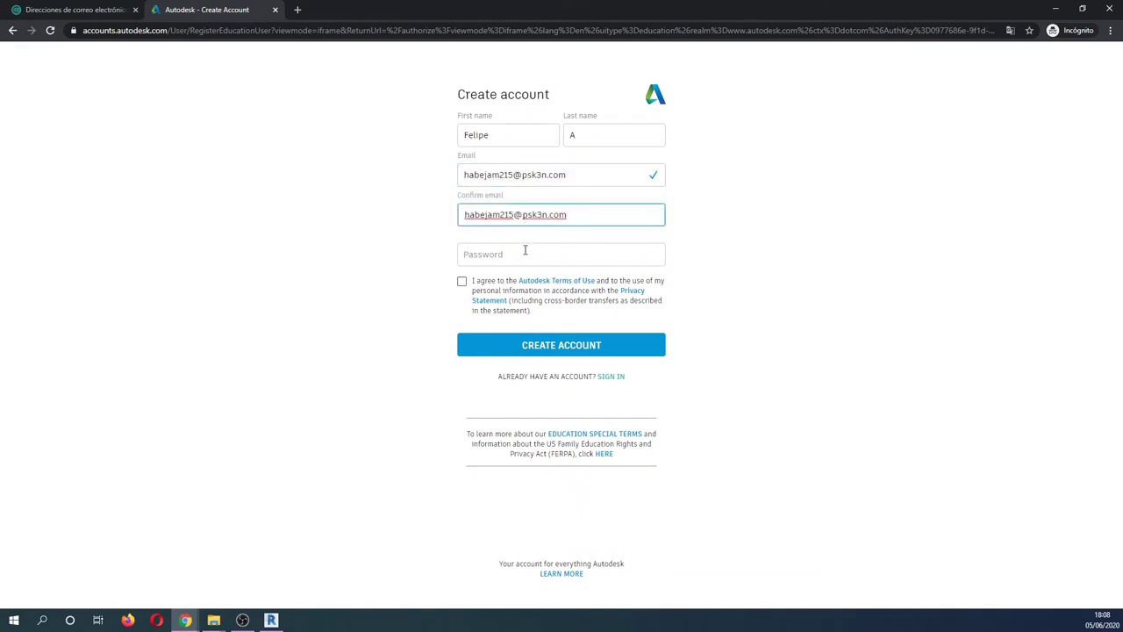
Step: Enter the account password and agree to the Terms of Use
click(524, 251)
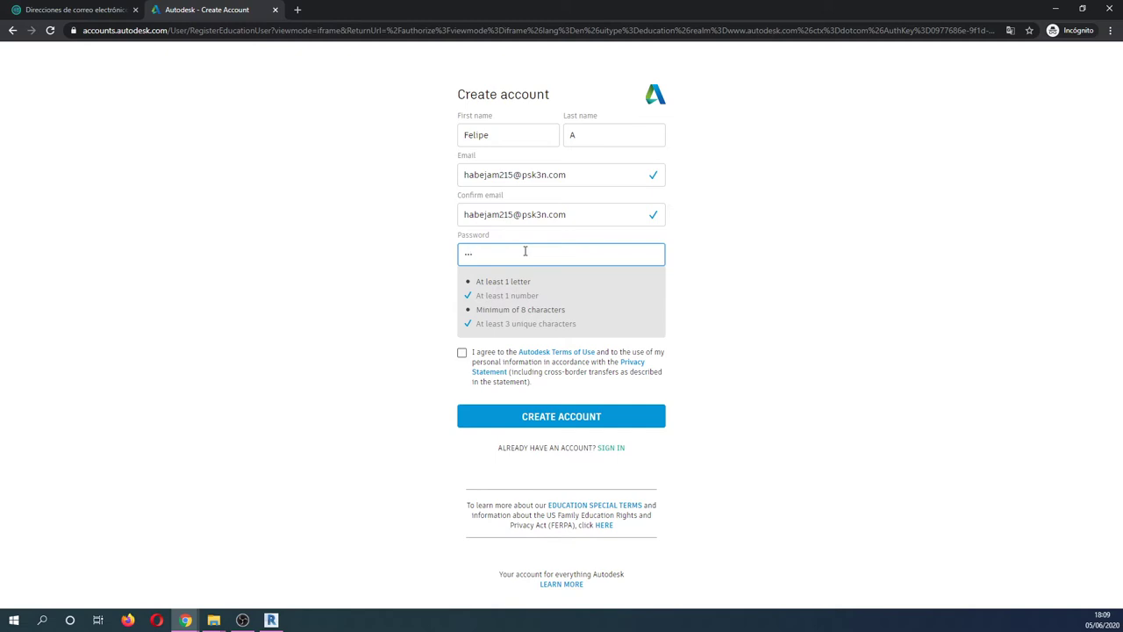
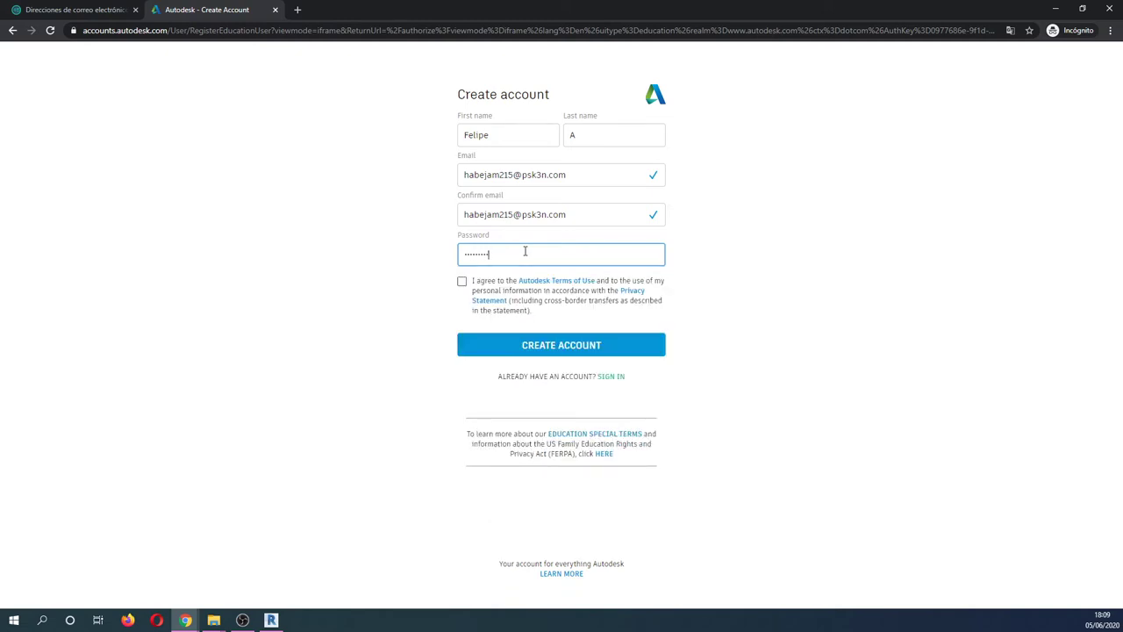
key(BackSpace)
key(BackSpace)
key(BackSpace)
key(BackSpace)
key(BackSpace)
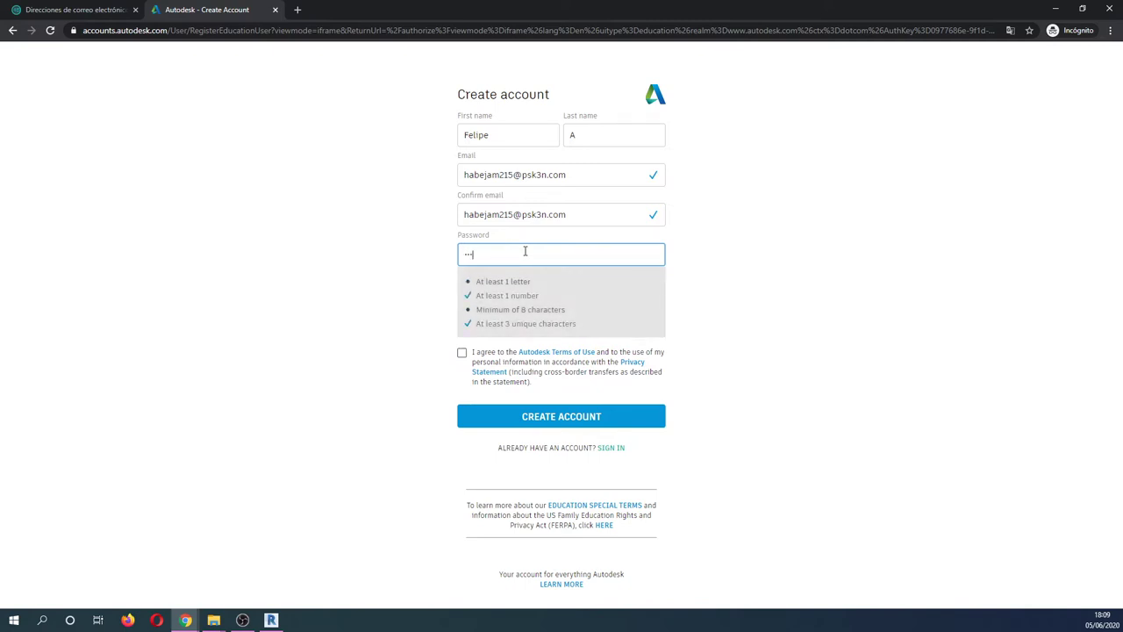
click(462, 283)
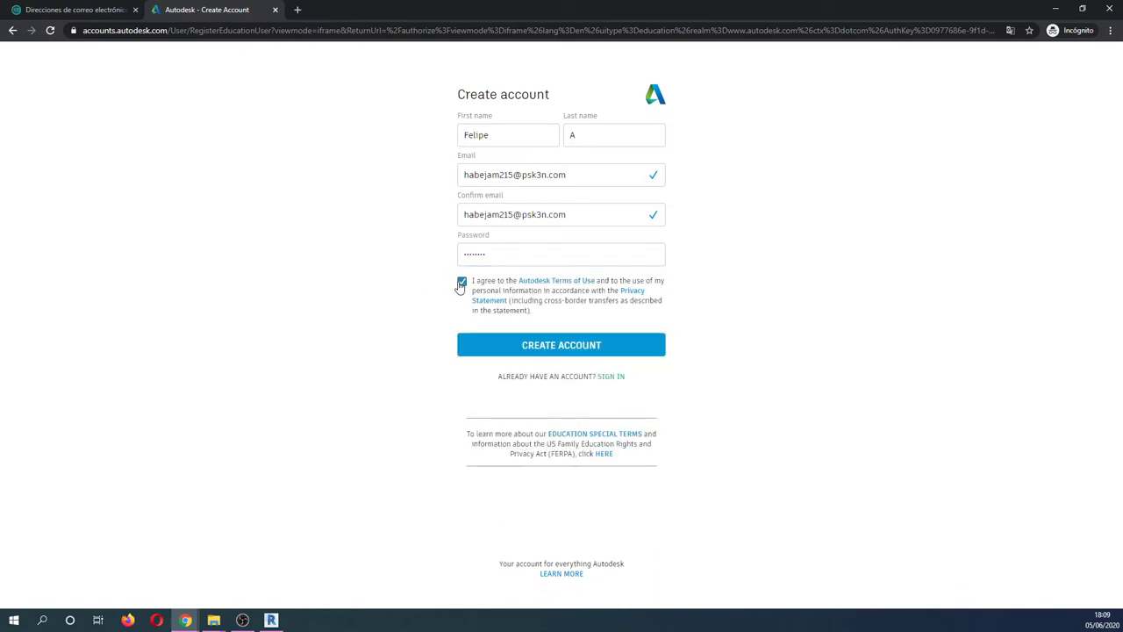
Step: Submit the registration and open Autodesk's verification email in the refreshed Temp Mail inbox
click(511, 344)
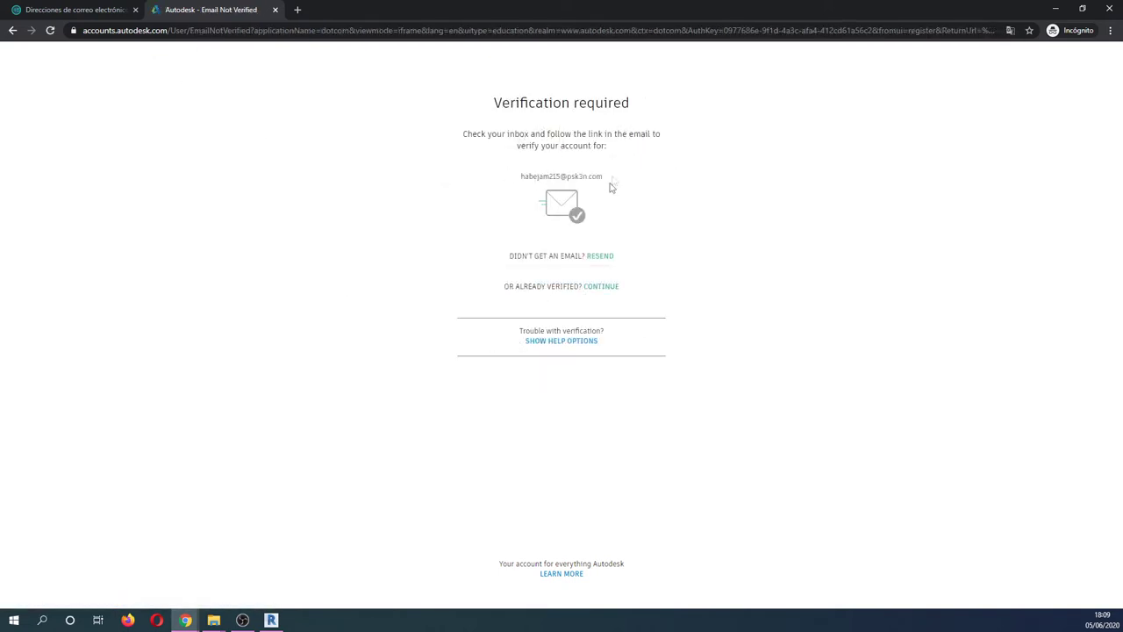
click(51, 16)
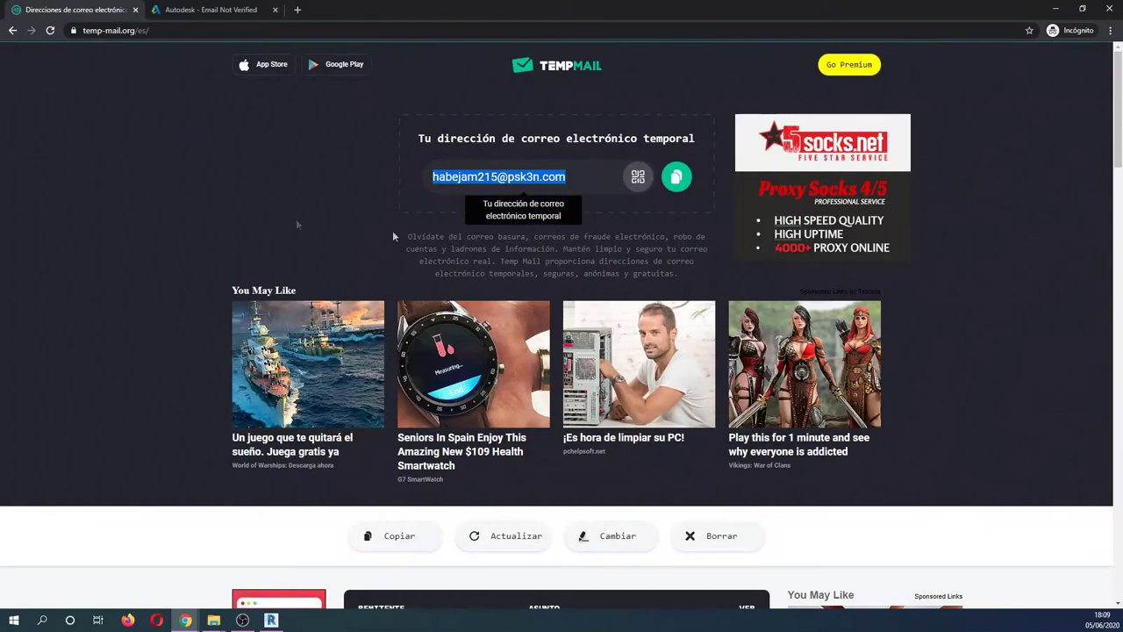
scroll(458, 465, down, 3)
scroll(458, 464, down, 1)
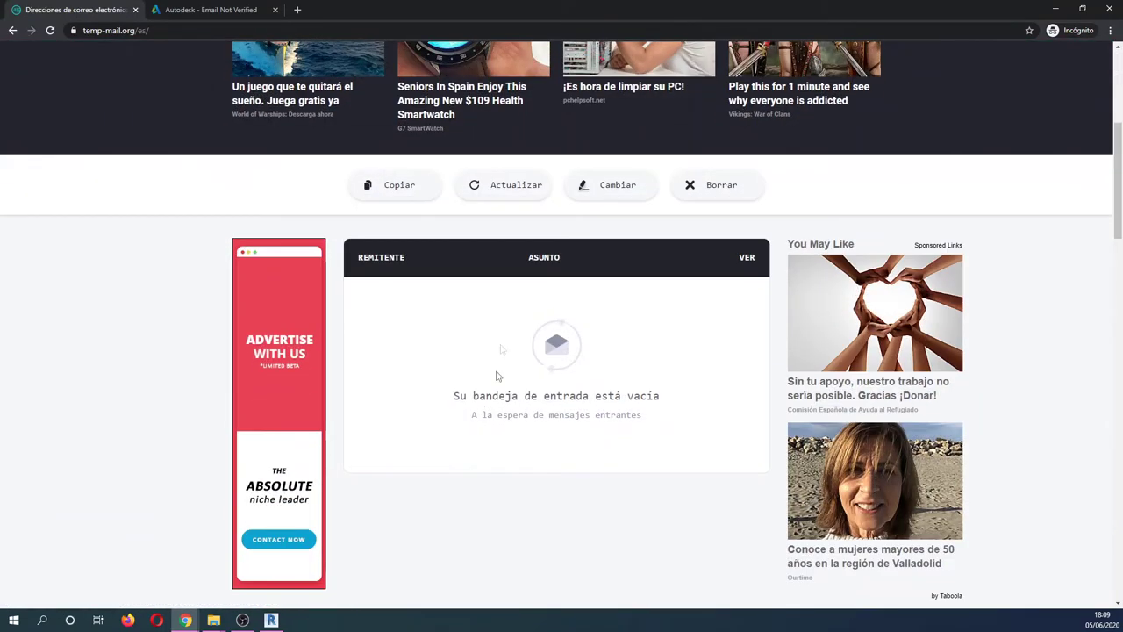
click(502, 186)
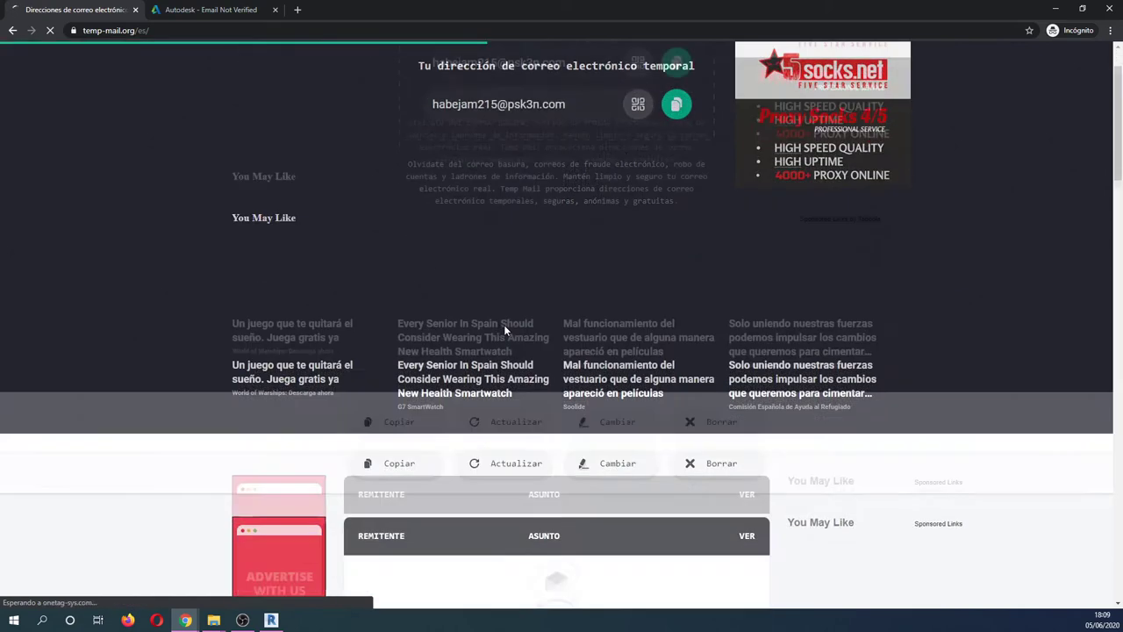
scroll(504, 331, down, 3)
click(386, 291)
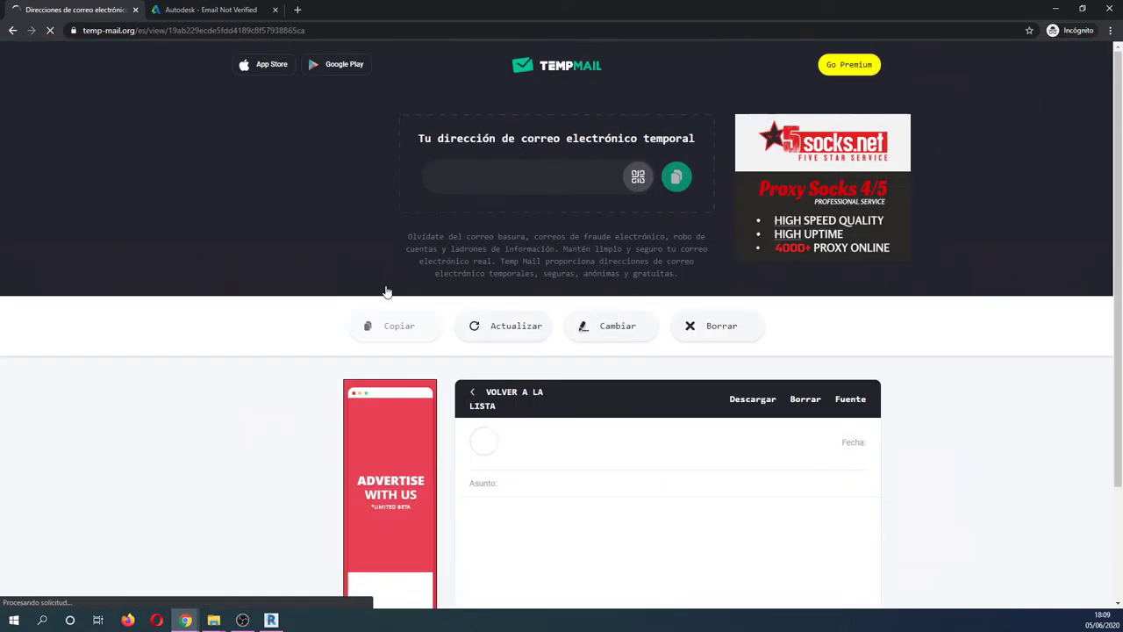
Step: Opt in to Autodesk messages and complete the account verification
scroll(407, 304, down, 3)
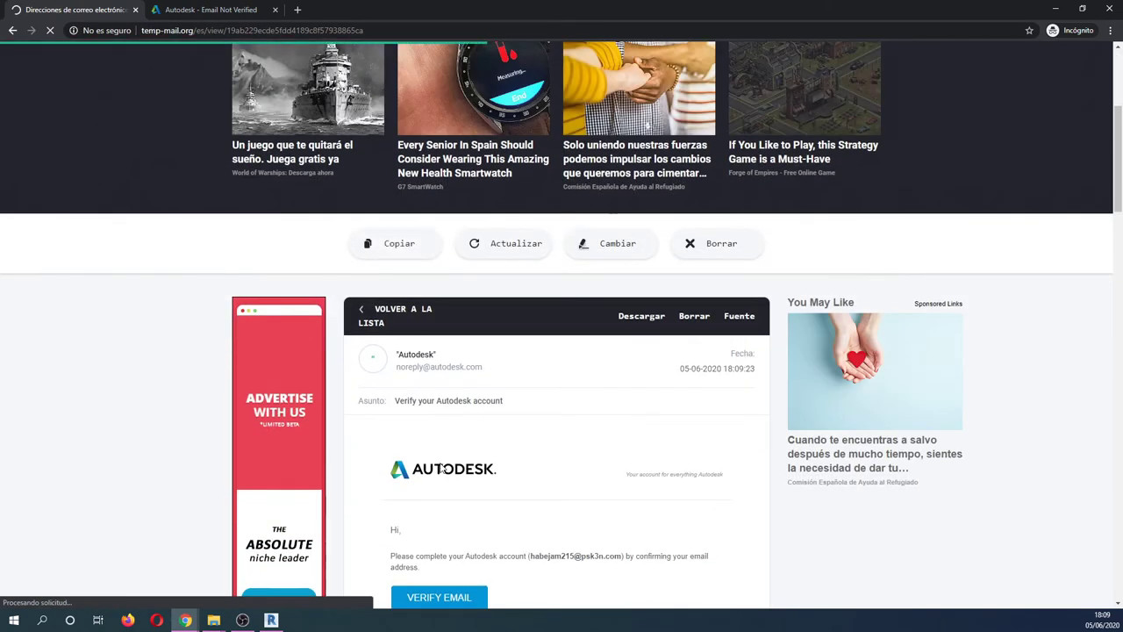
scroll(441, 468, down, 1)
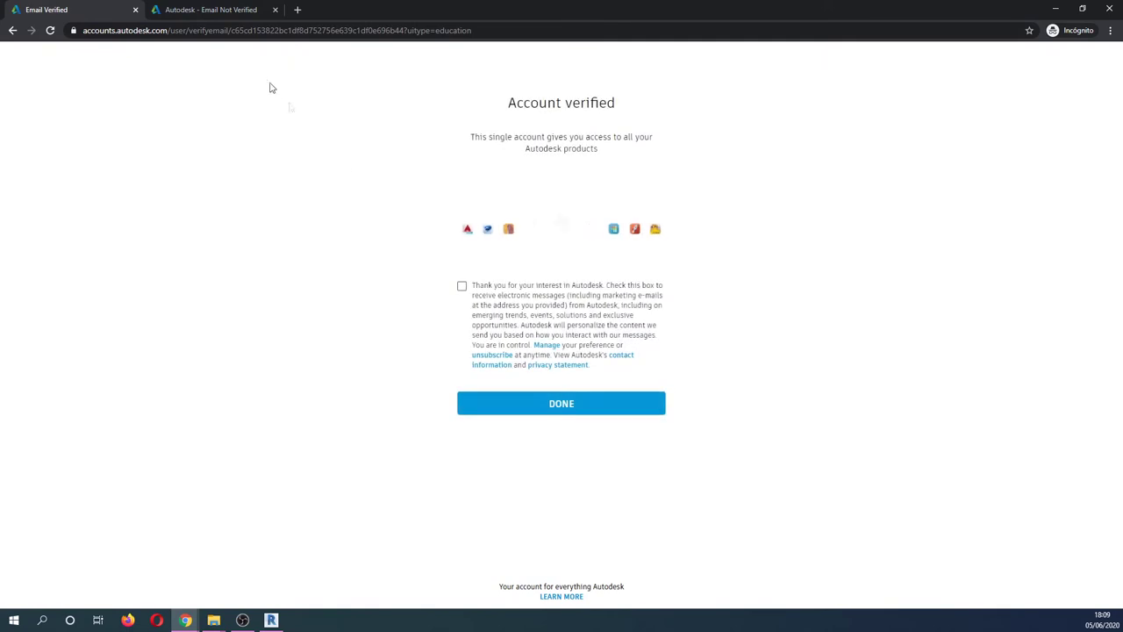
click(462, 286)
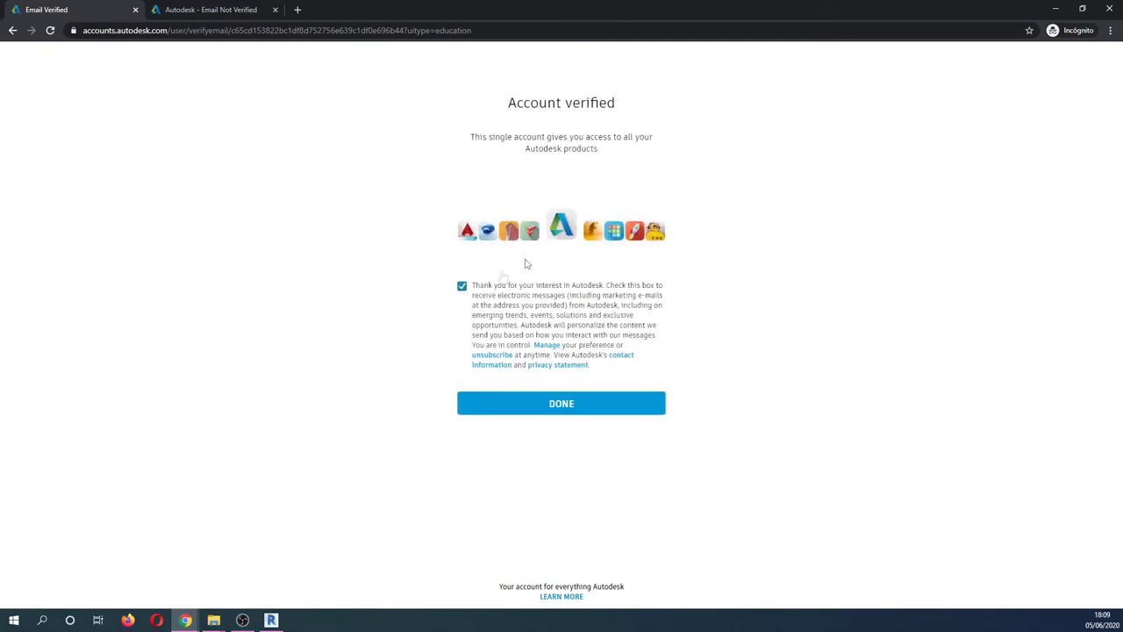
click(548, 403)
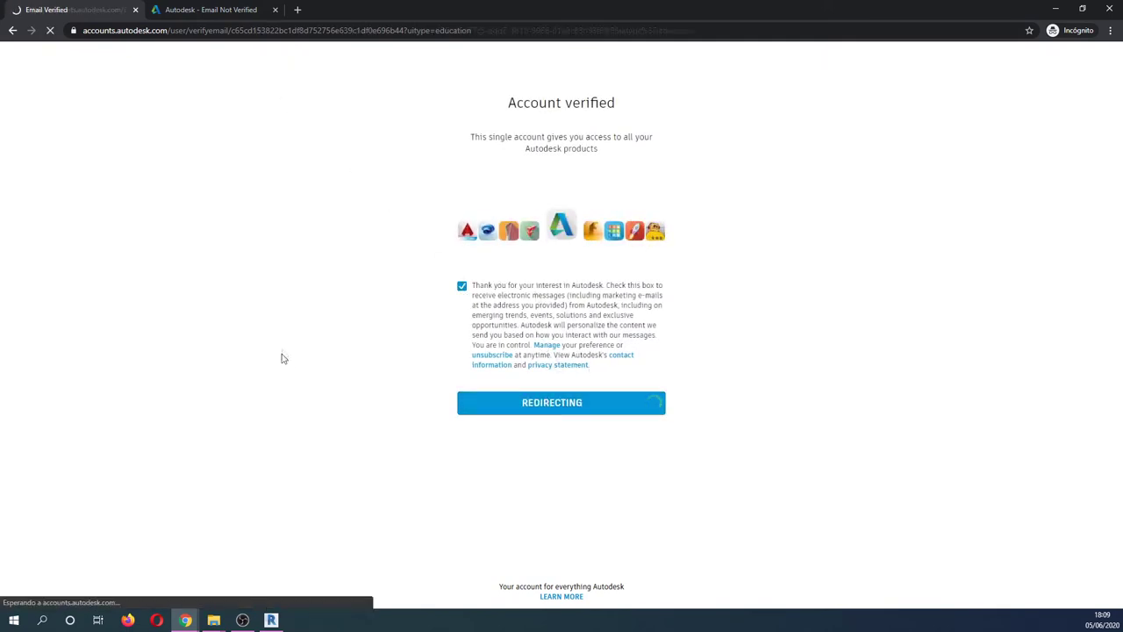
Step: Select Universidad Valladolid as the educational institution
click(542, 177)
text(Uni)
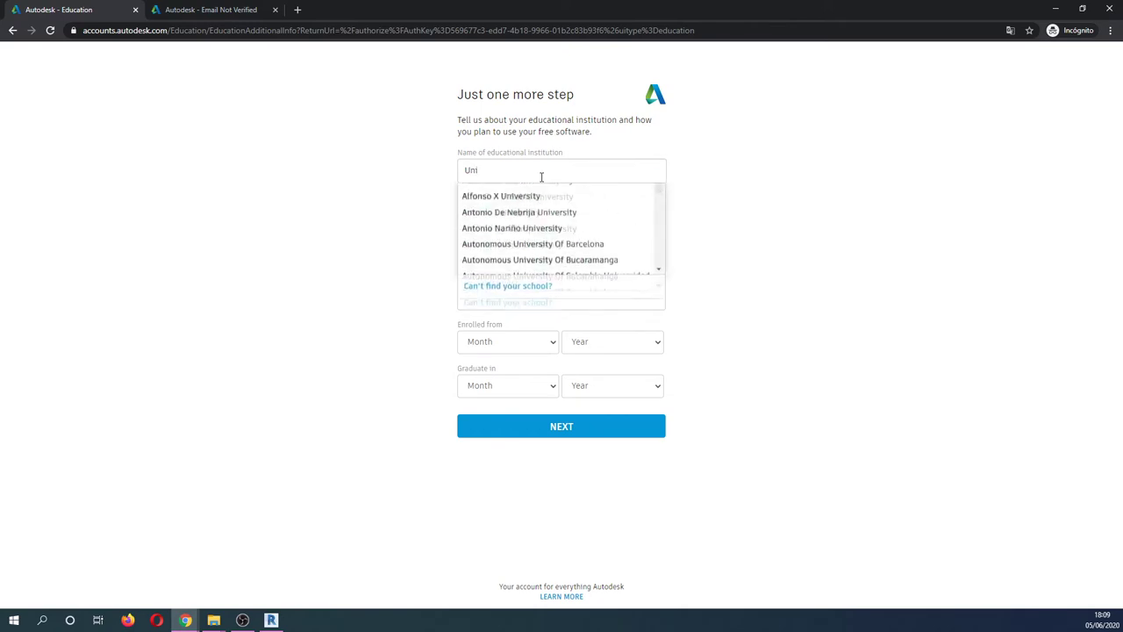
text(rsiad)
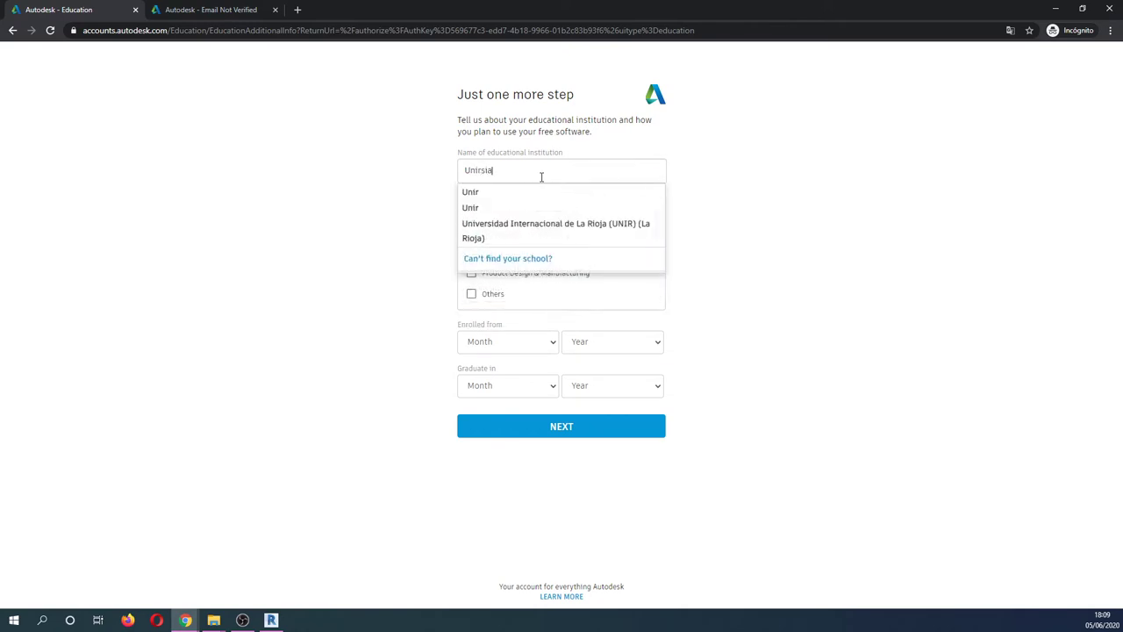
key(BackSpace)
key(BackSpace)
key(BackSpace)
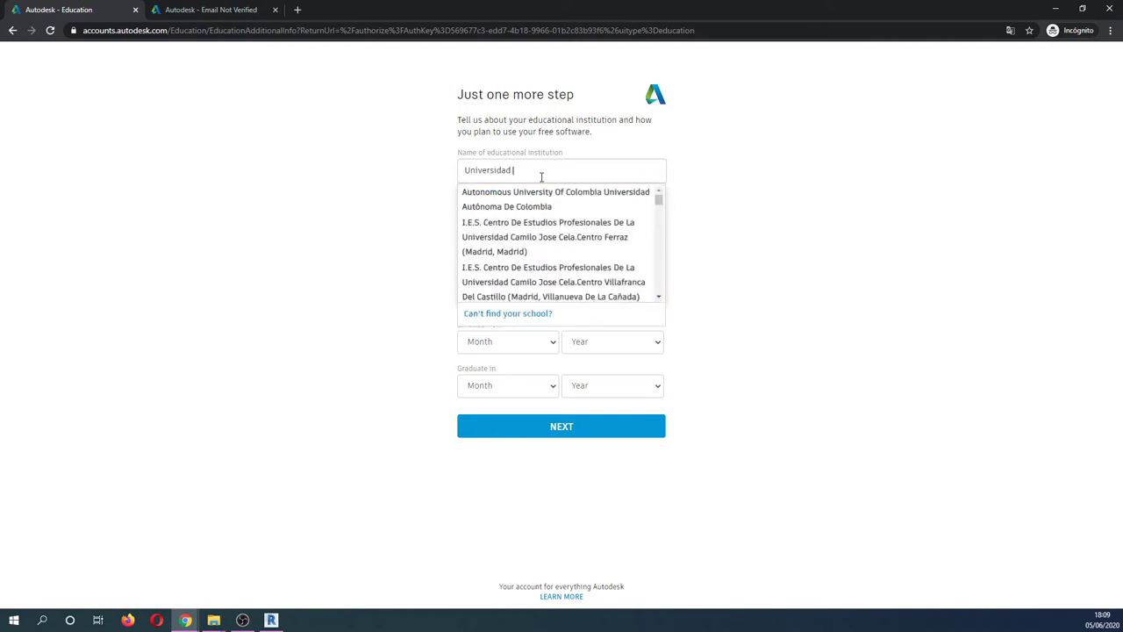
text(vallad)
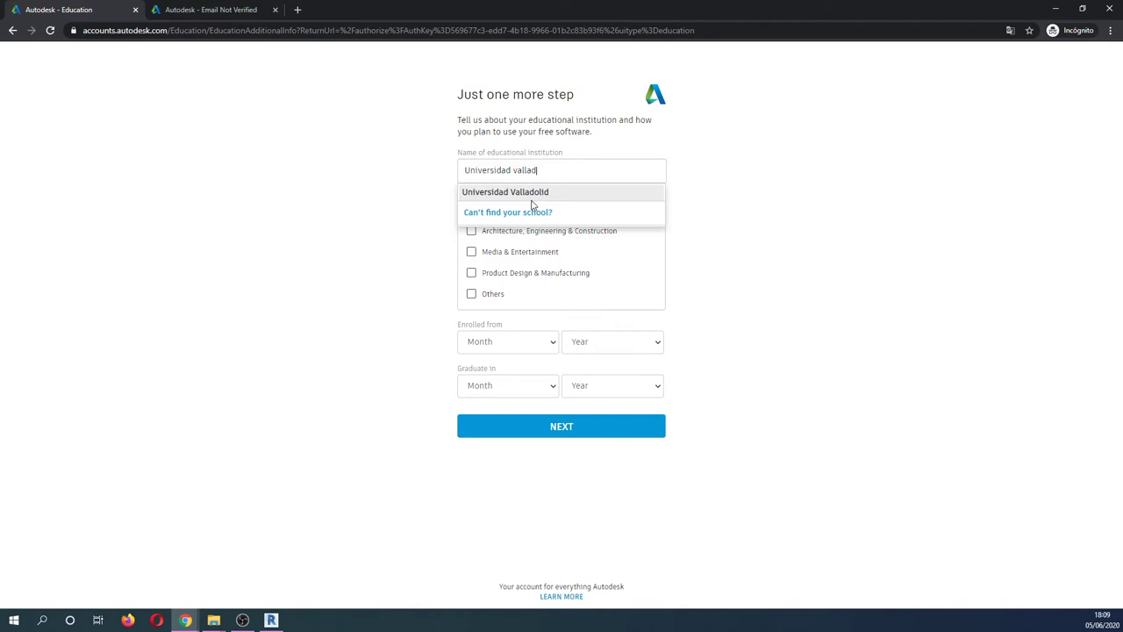
click(534, 193)
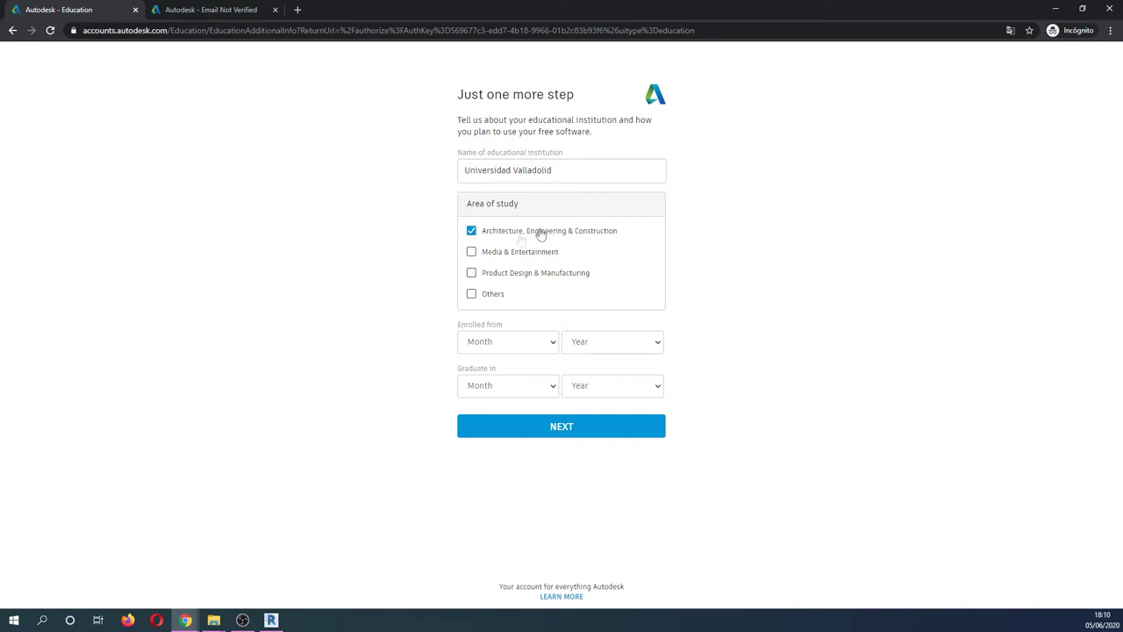
Step: Set enrolment September 2019 and graduation June 2024, then submit the profile
click(525, 345)
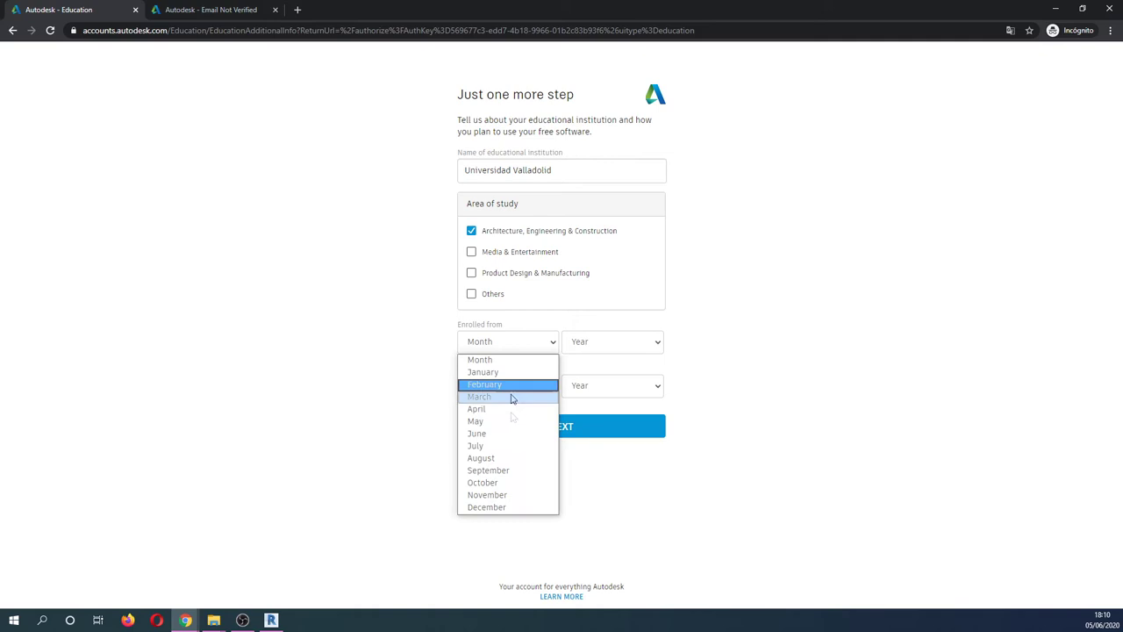
click(517, 469)
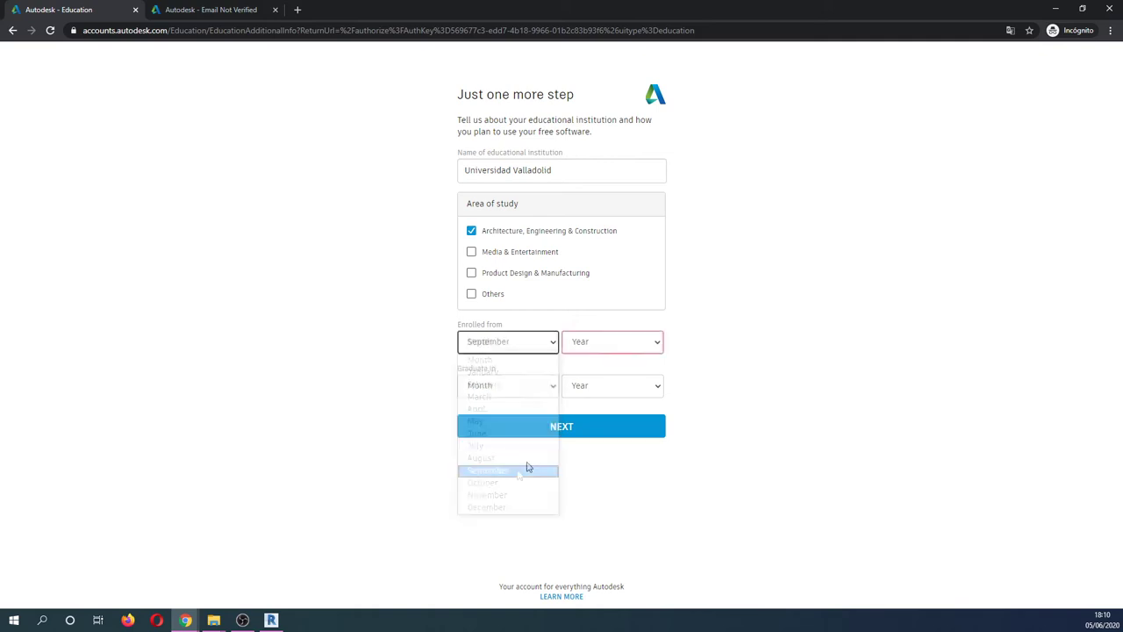
click(595, 348)
click(597, 434)
click(529, 388)
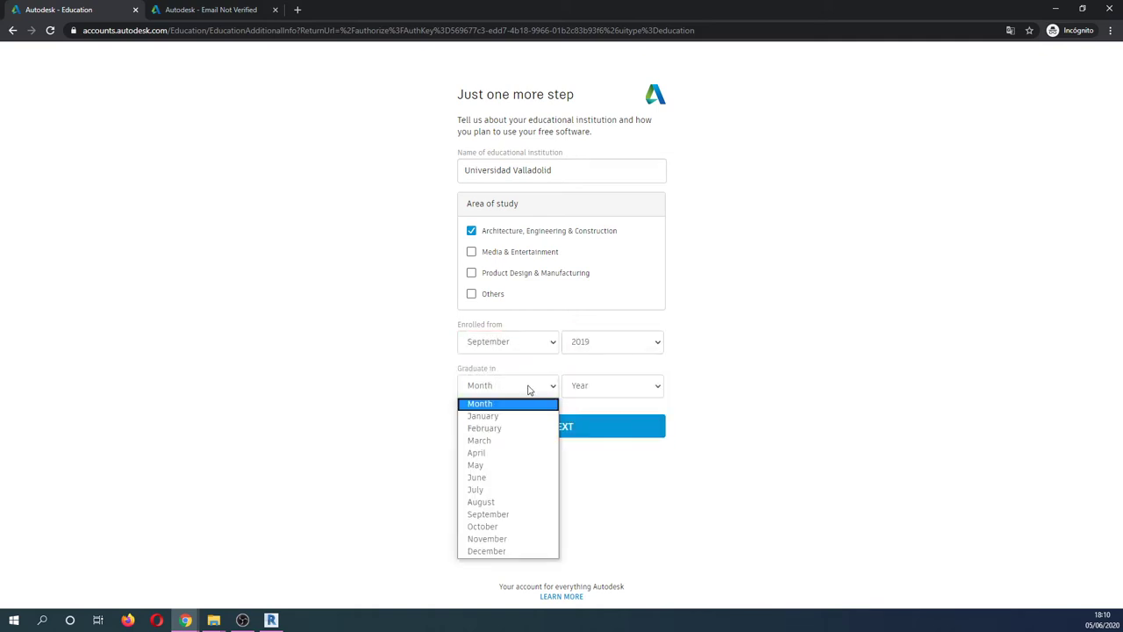
click(511, 482)
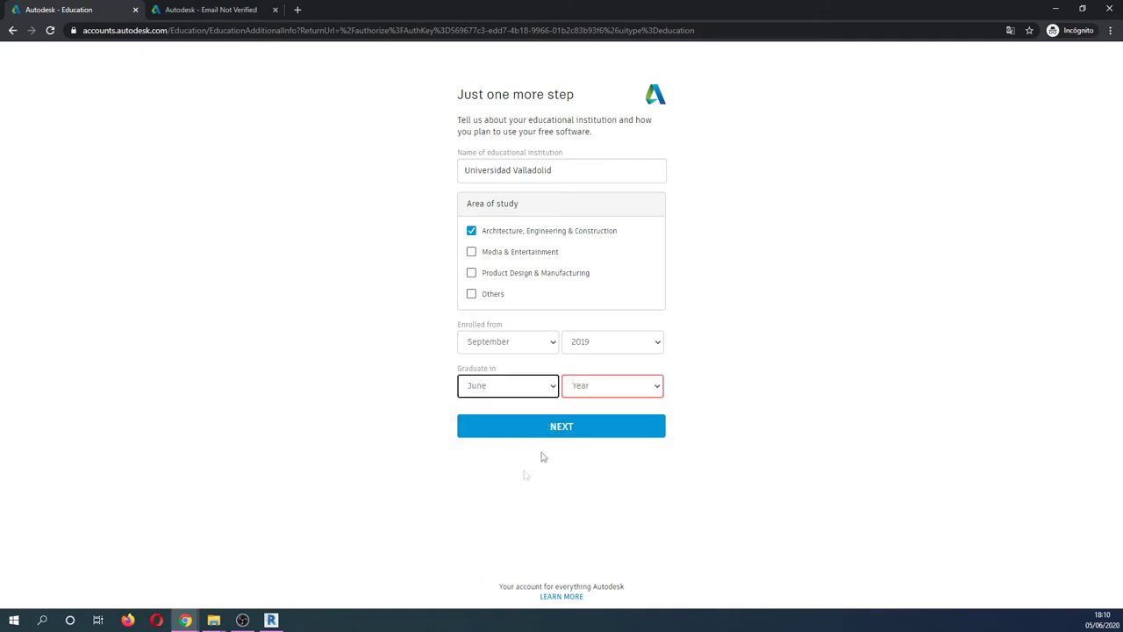
click(615, 394)
click(606, 465)
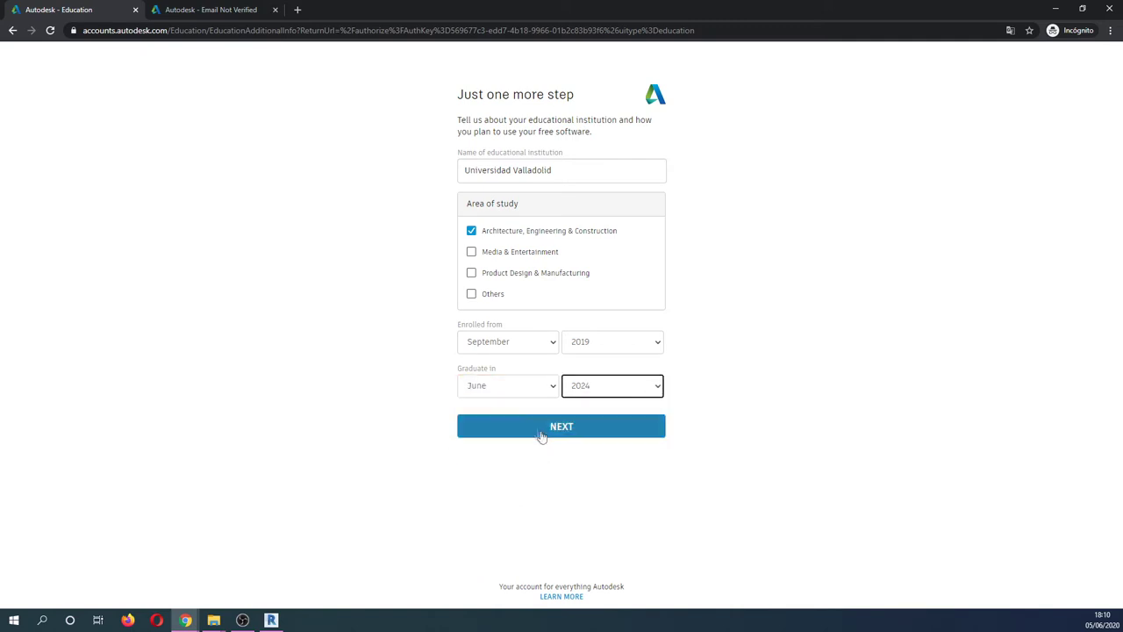
click(575, 432)
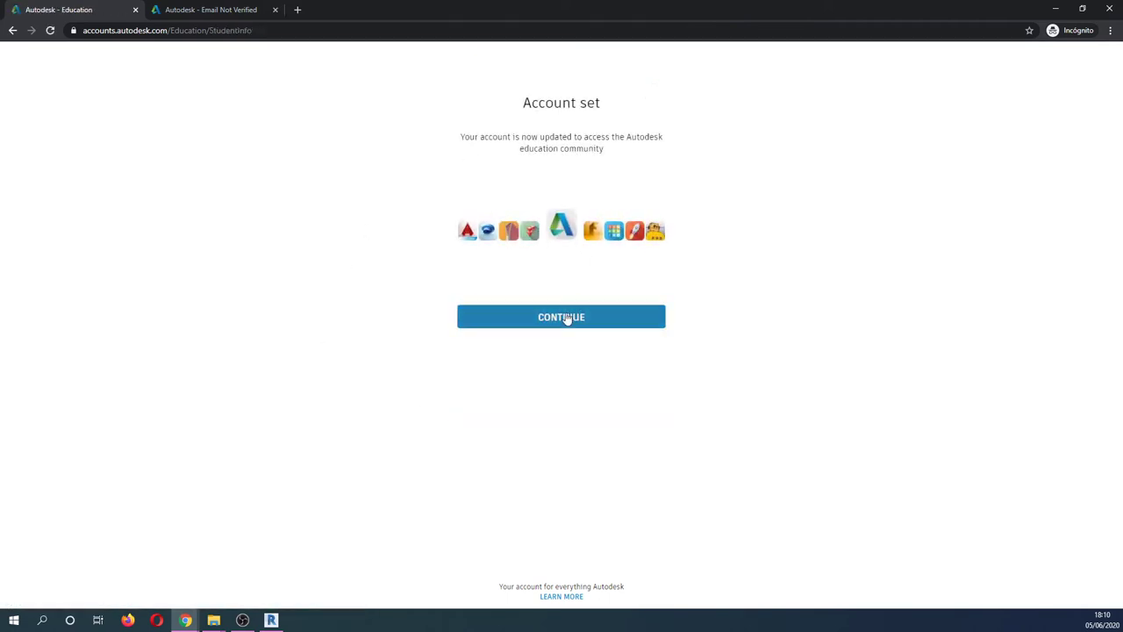
Step: Choose Revit 2019, Windows 64-bit and Español, then scroll down to the install details
click(566, 320)
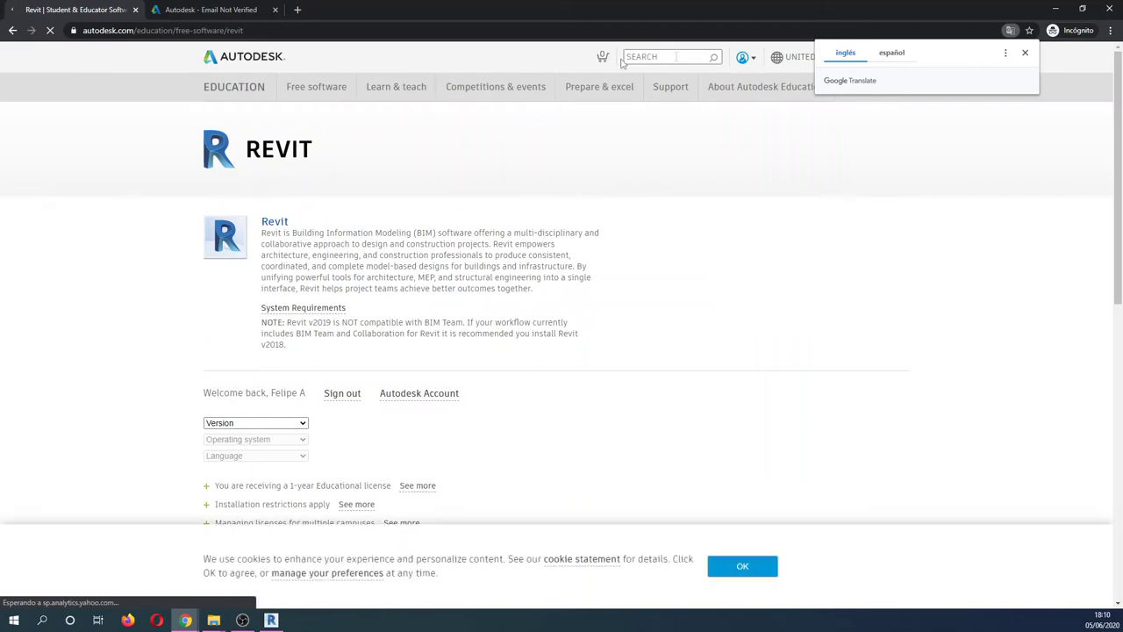
scroll(347, 312, down, 1)
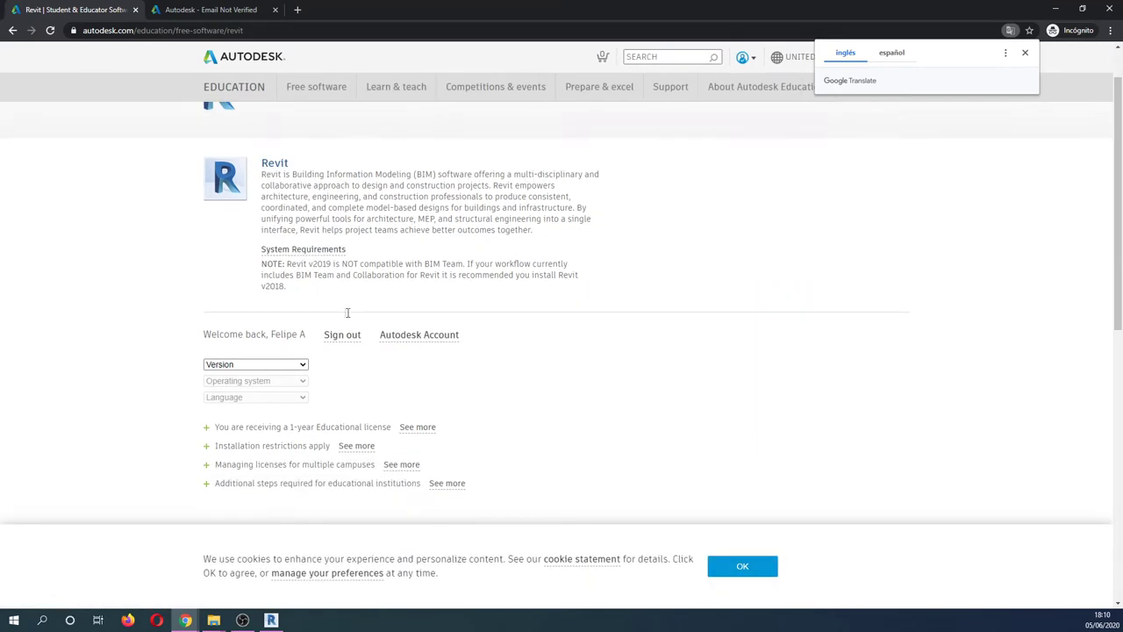
click(301, 364)
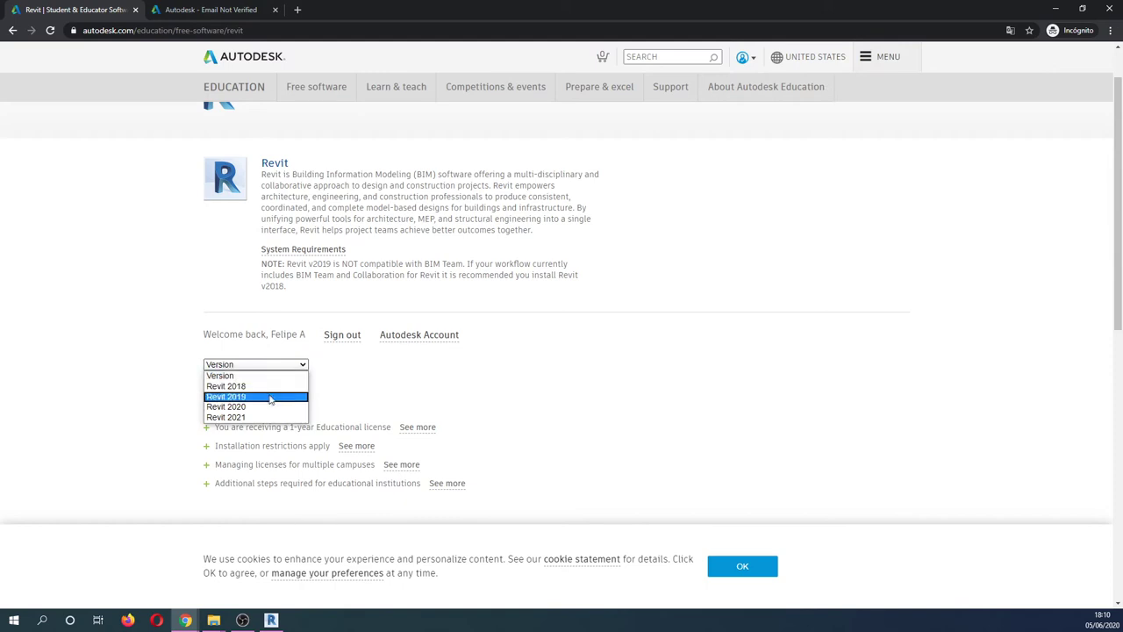
click(261, 396)
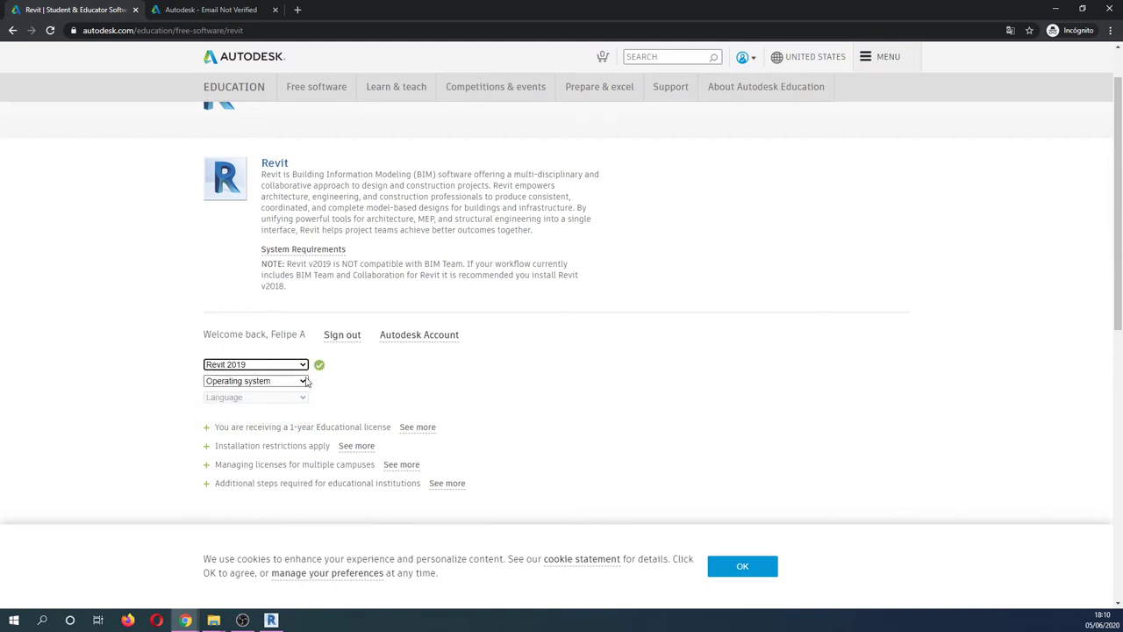
click(306, 383)
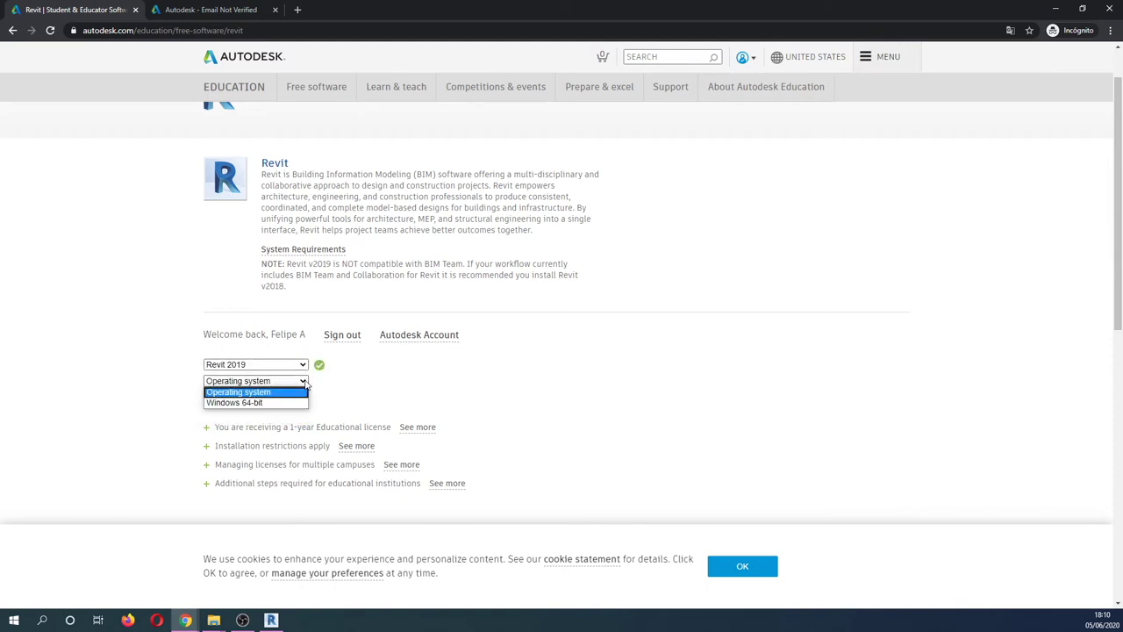
click(274, 403)
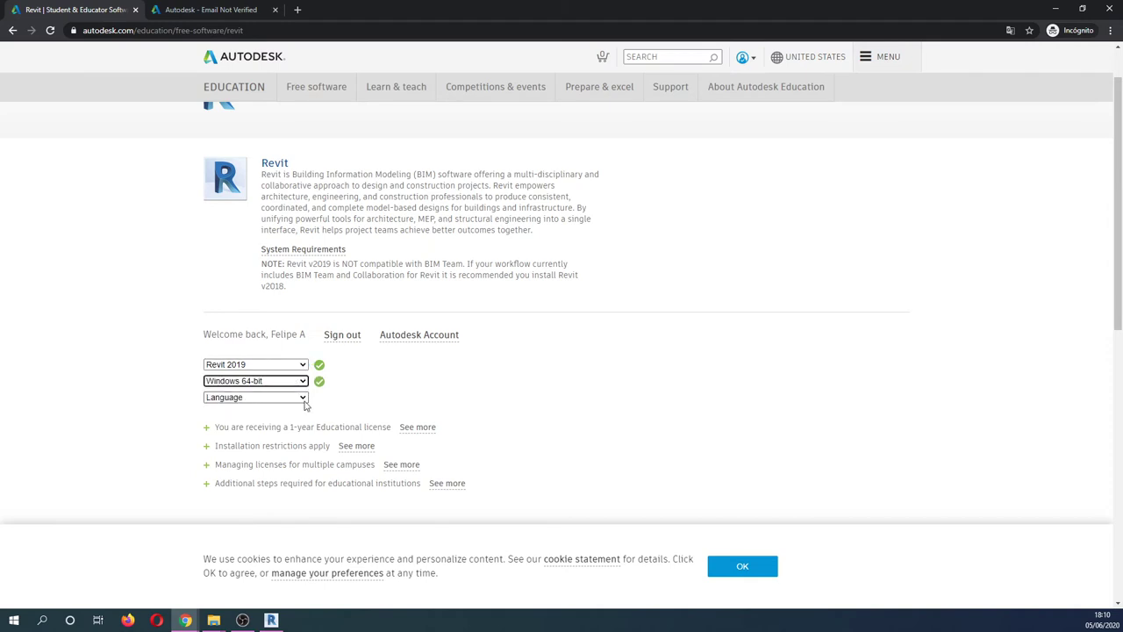
click(305, 402)
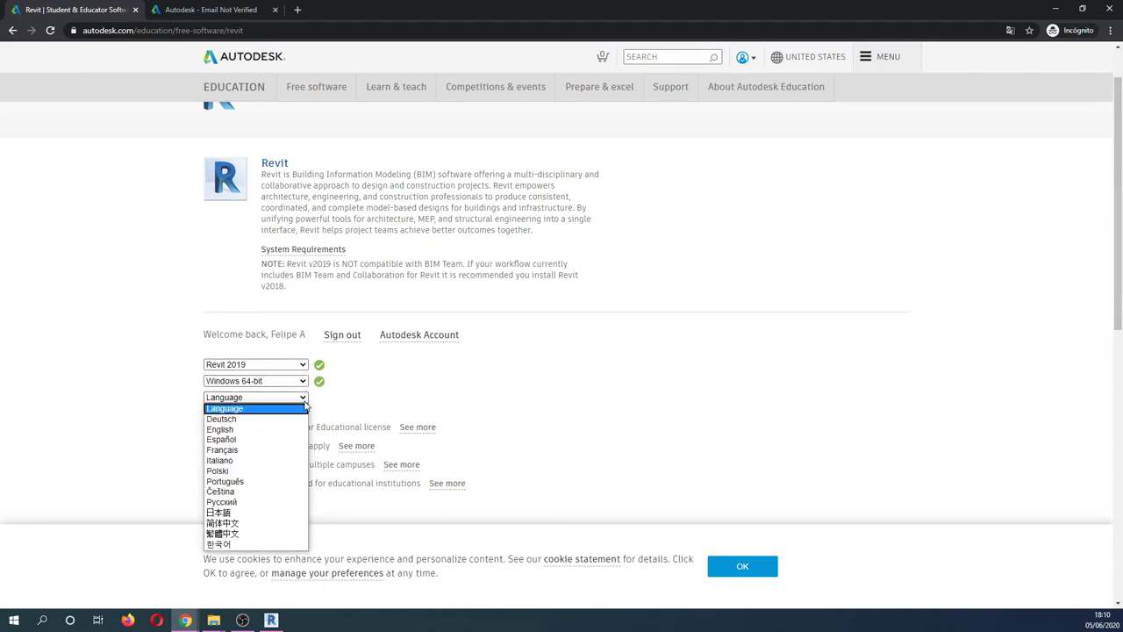
click(232, 439)
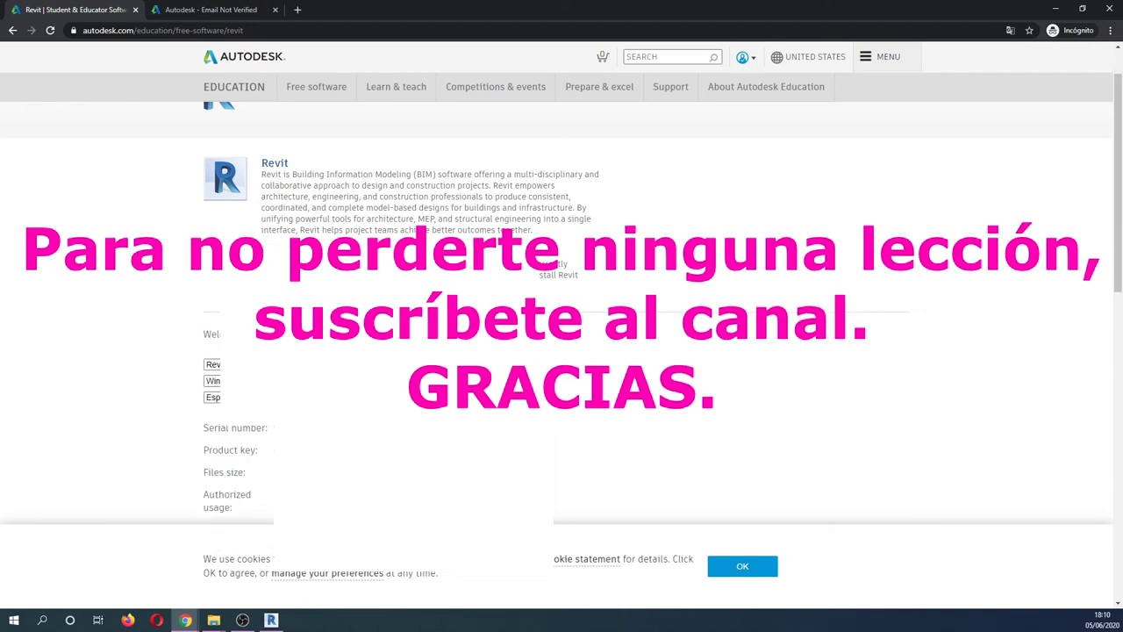
scroll(561, 351, down, 2)
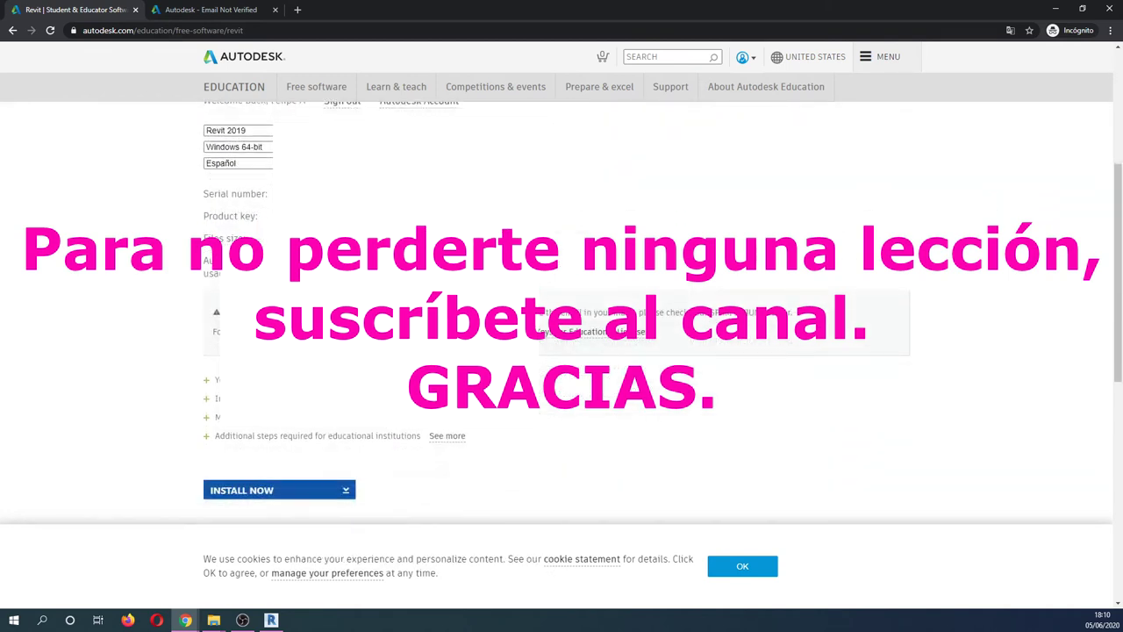
scroll(561, 351, down, 1)
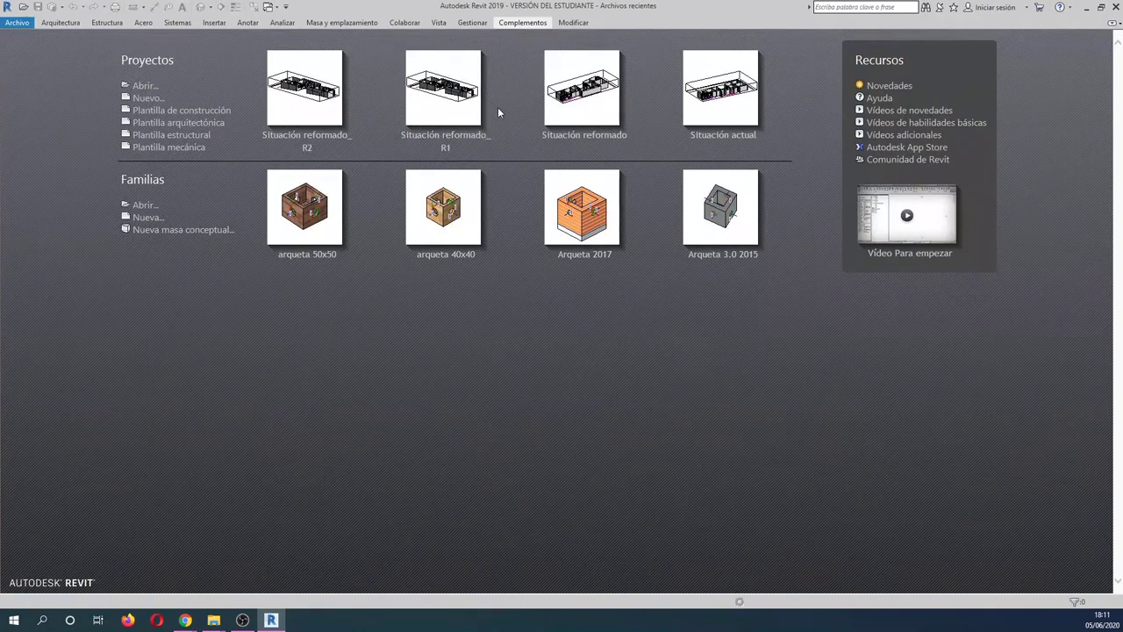
mouse_move(443, 101)
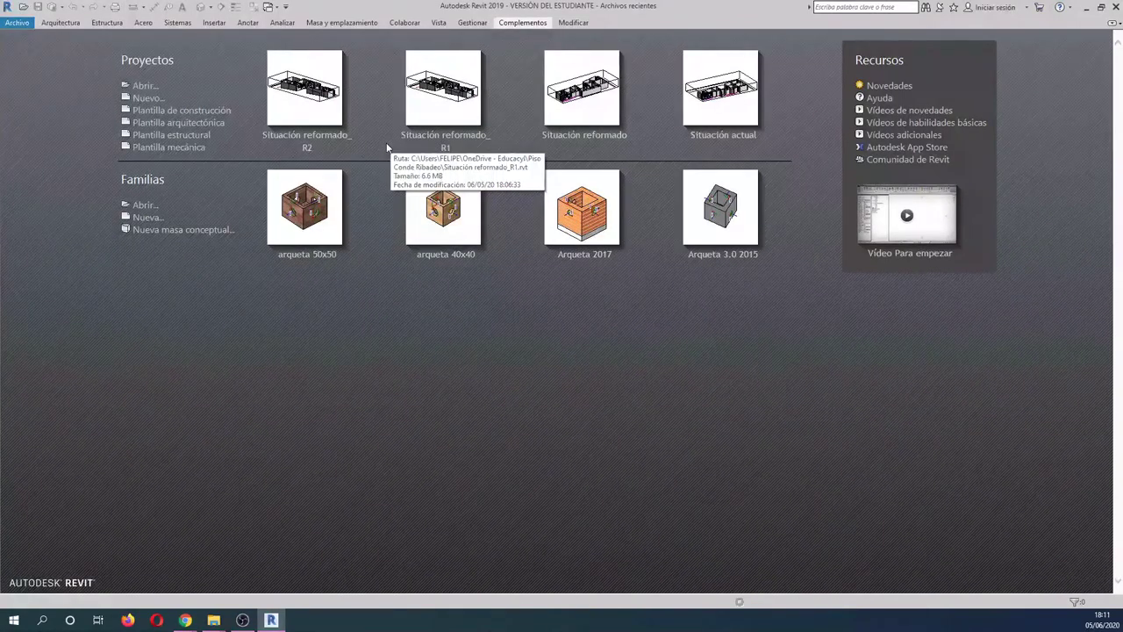
click(180, 147)
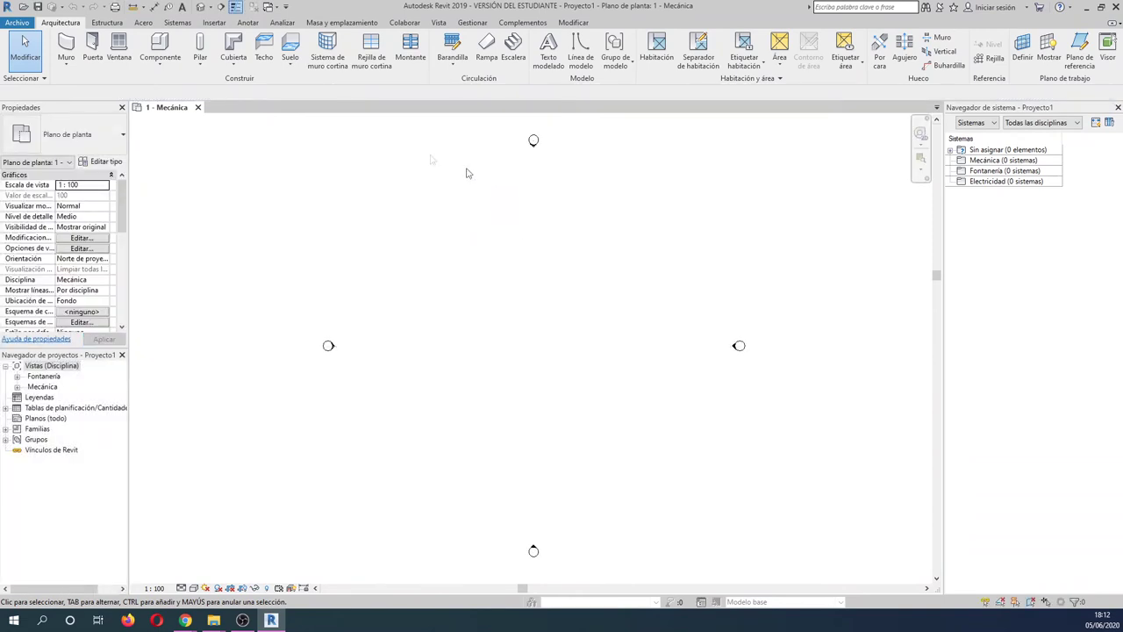
click(974, 183)
click(18, 23)
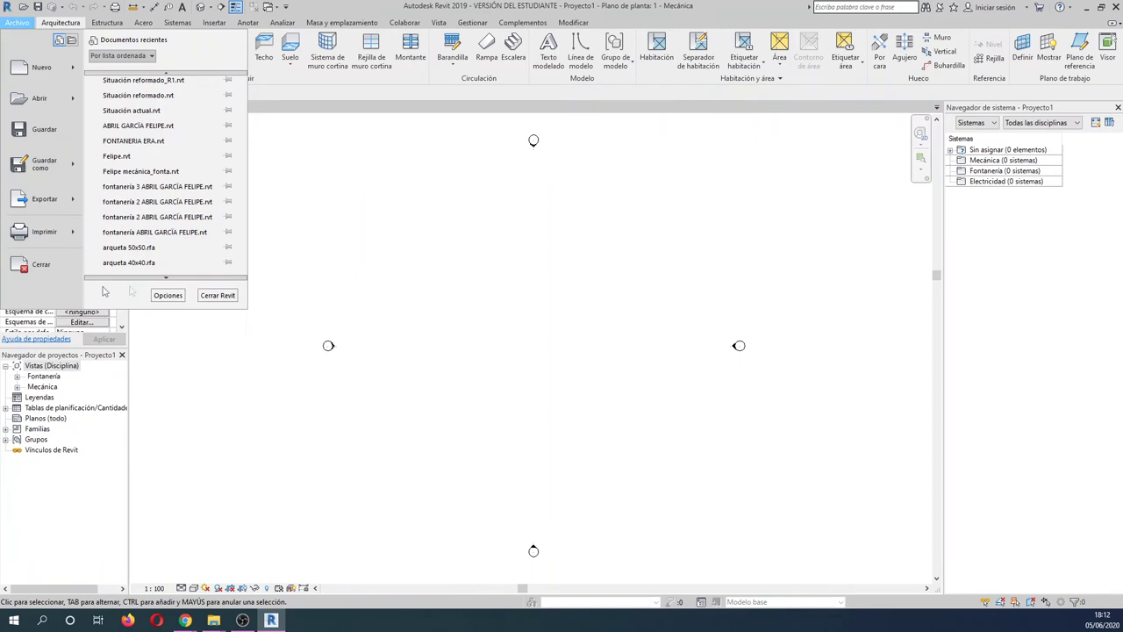
click(217, 296)
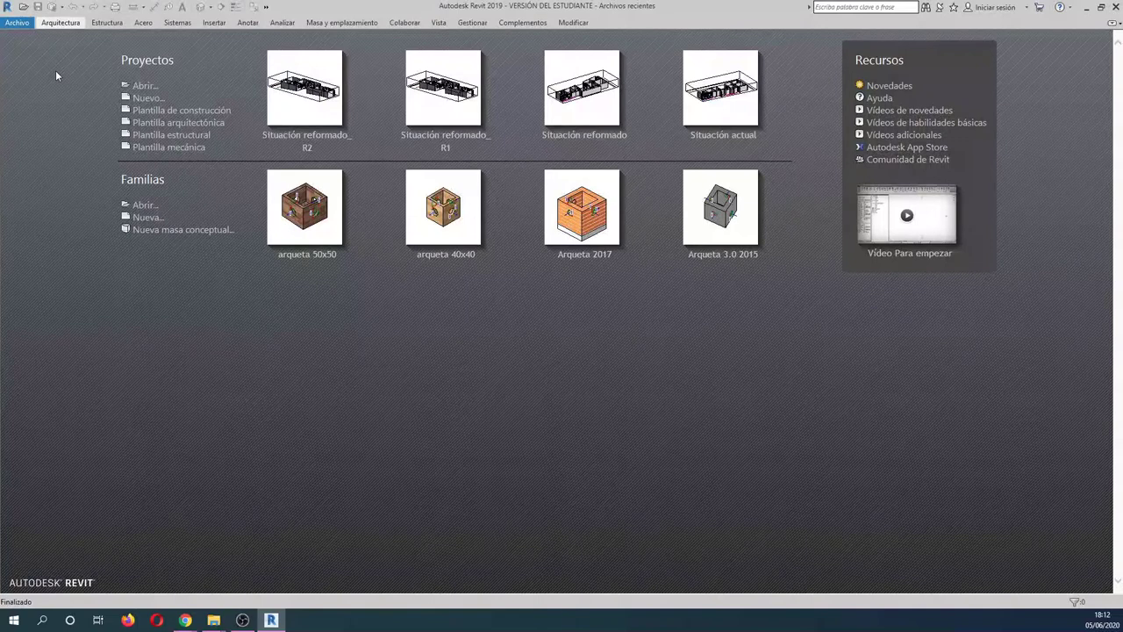
Step: Open Revit's Opciones dialog from the Archivo application menu
click(20, 23)
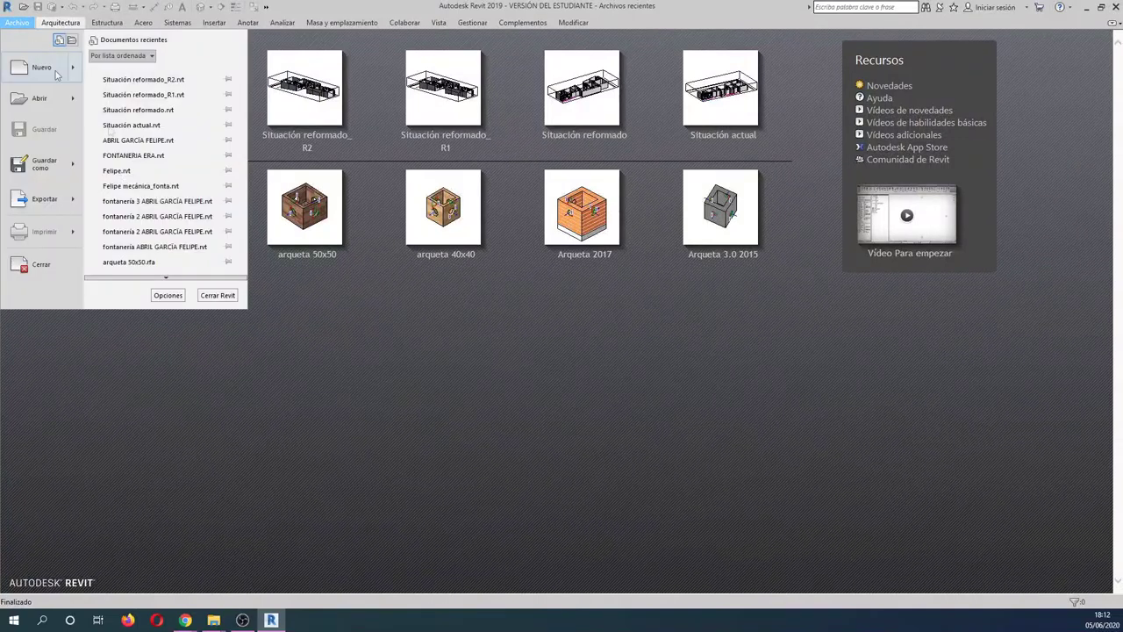
click(168, 296)
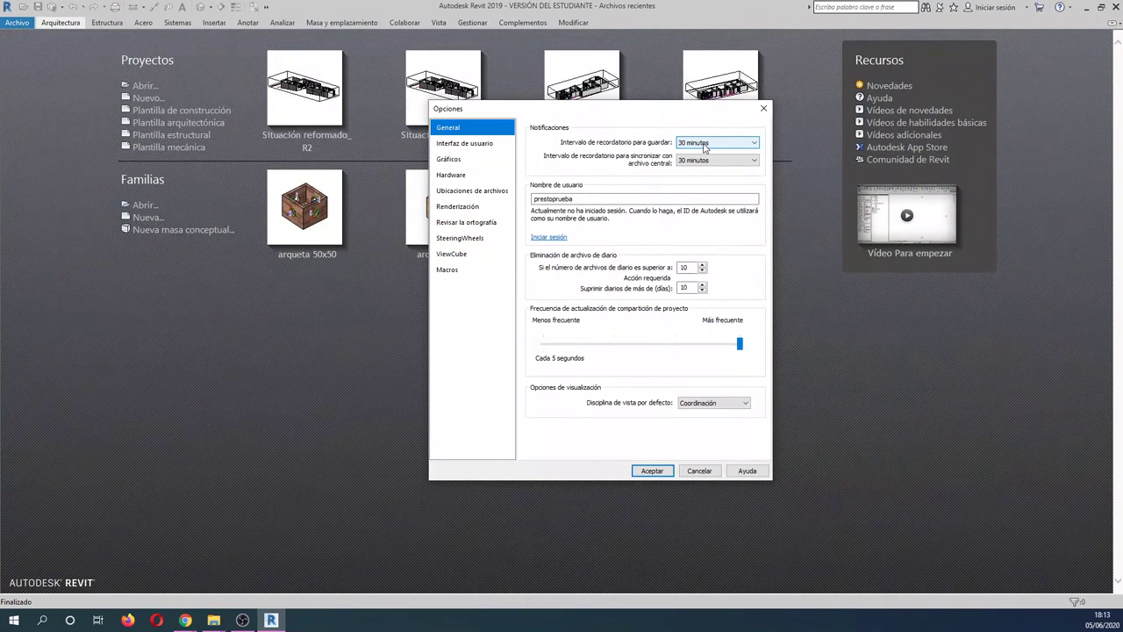
Step: Review the User Interface keyboard shortcuts and double-click settings, cancelling both unchanged
click(465, 143)
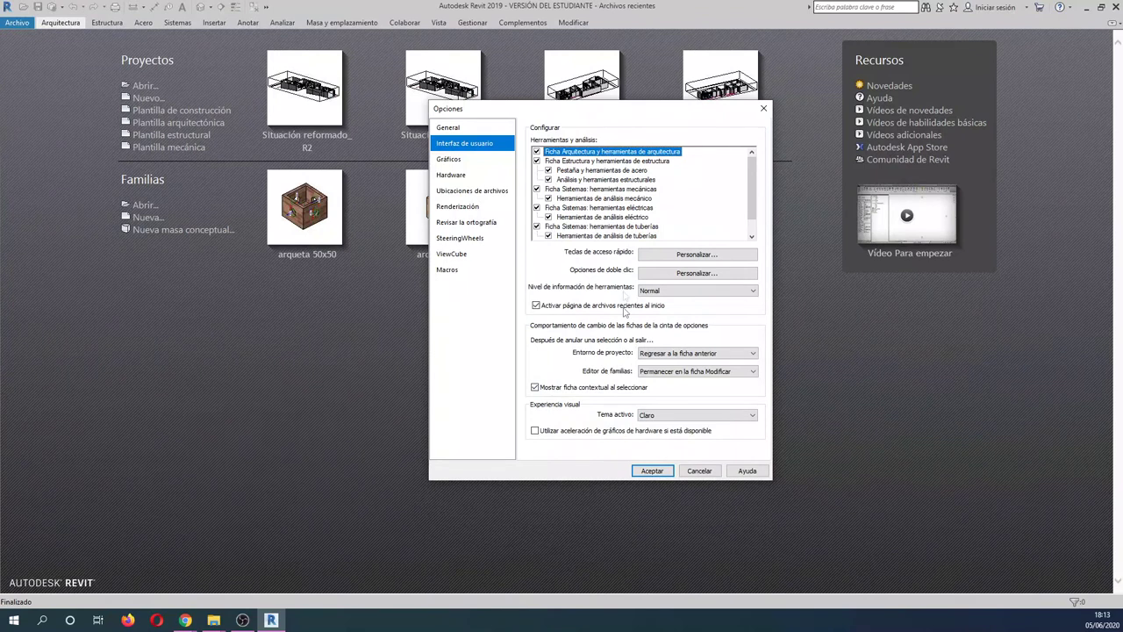
click(677, 257)
scroll(384, 302, down, 2)
scroll(384, 301, down, 2)
scroll(383, 302, down, 2)
scroll(369, 303, down, 2)
scroll(370, 303, down, 3)
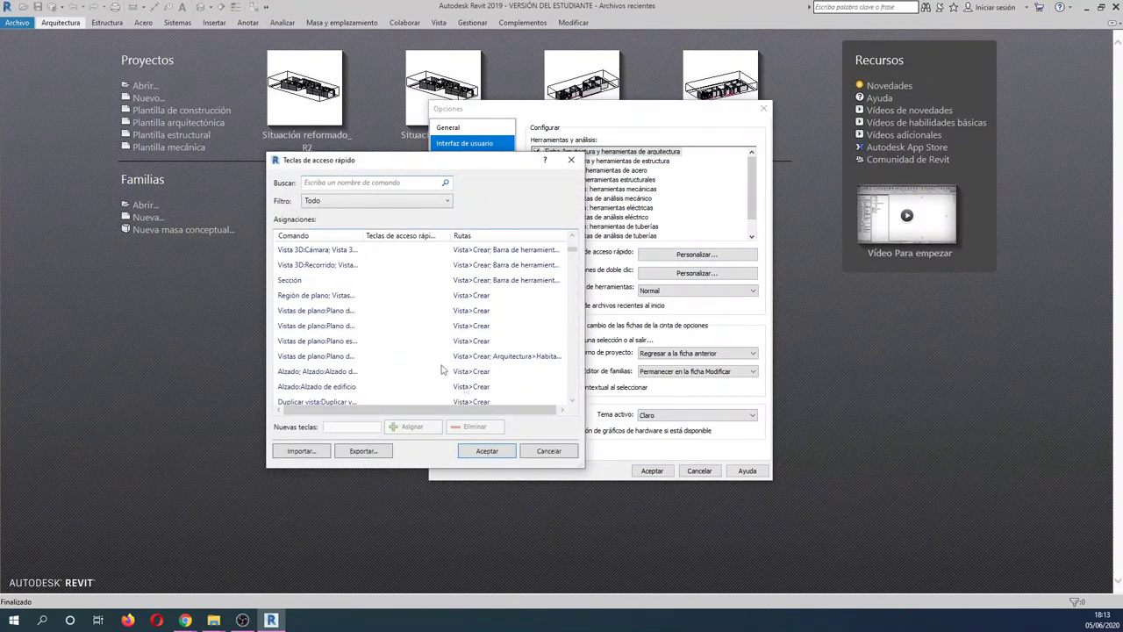
click(550, 450)
click(648, 274)
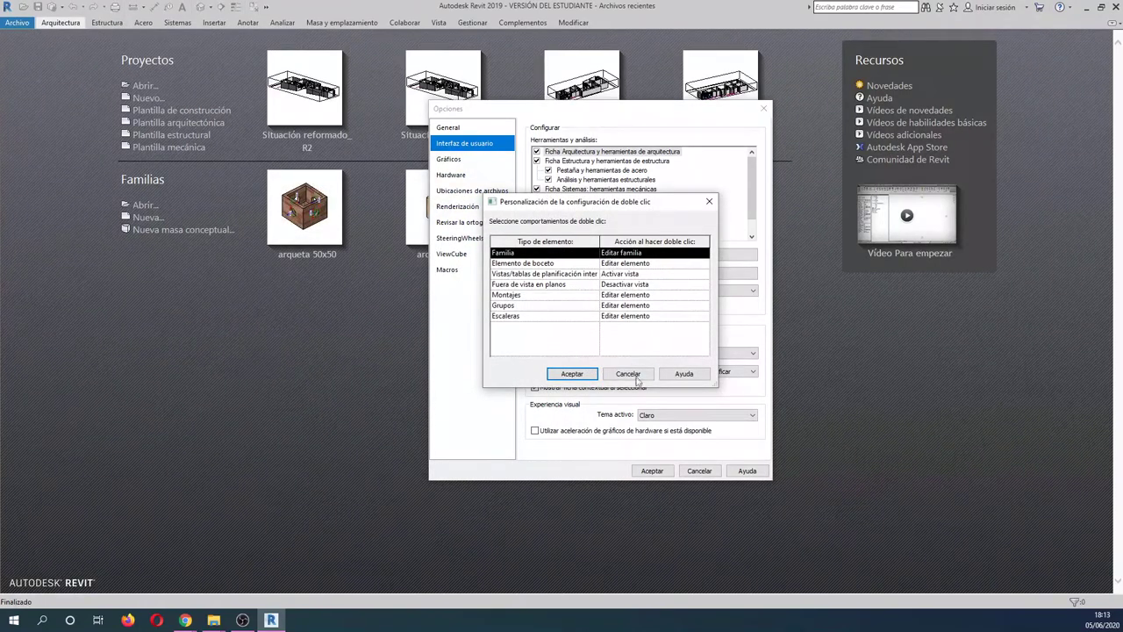
click(639, 375)
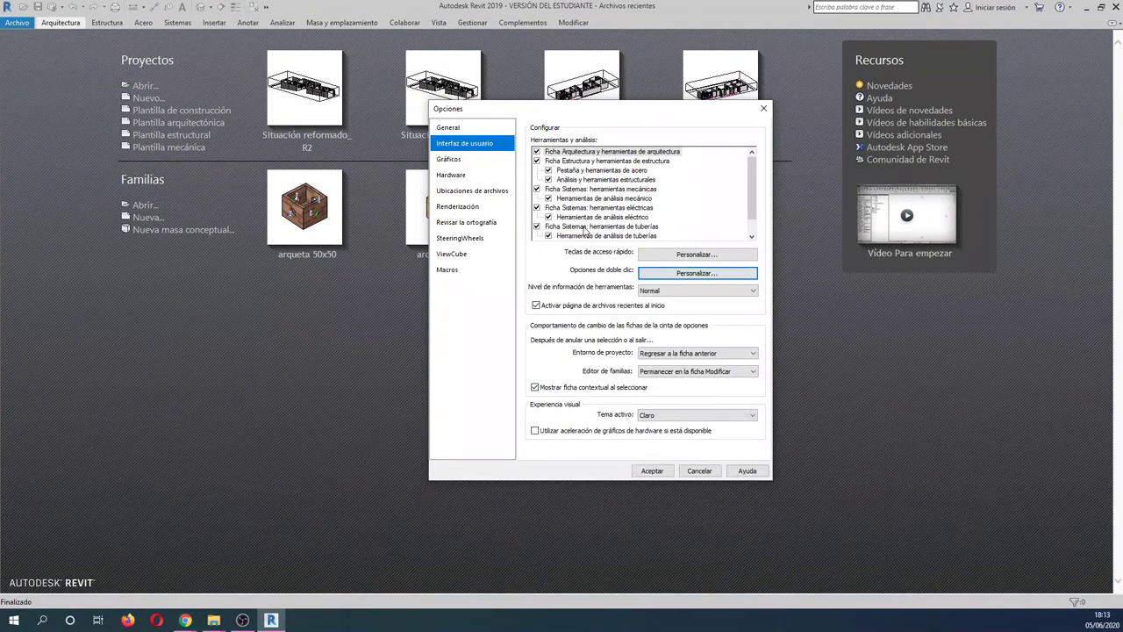
Step: Look over the Gráficos and Ubicaciones de archivos pages, then cancel Options
click(449, 158)
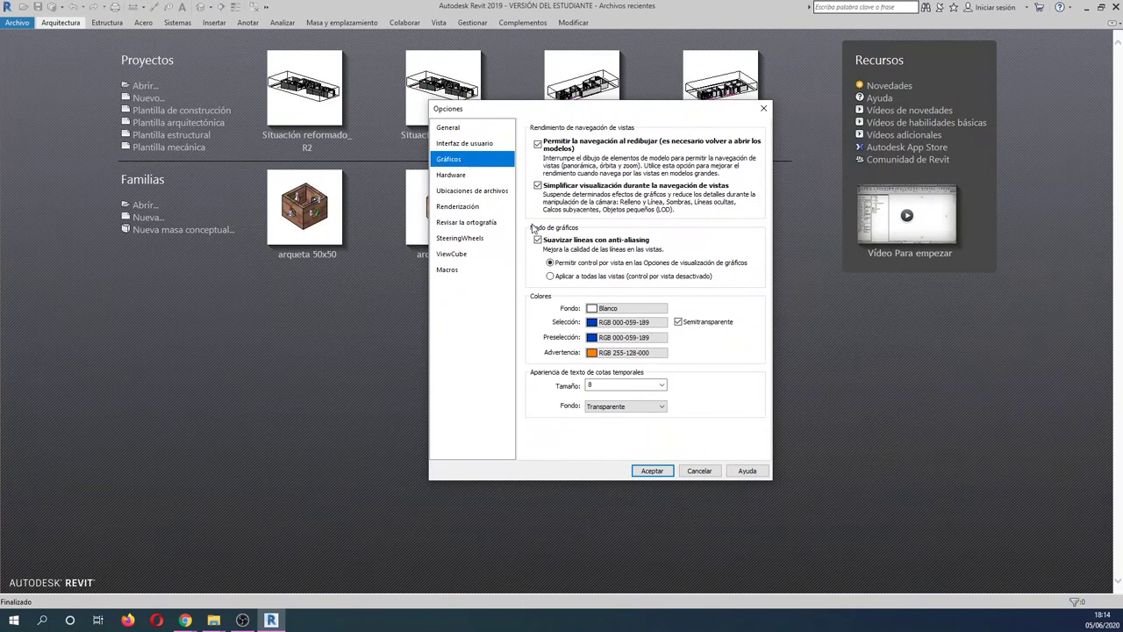
click(472, 191)
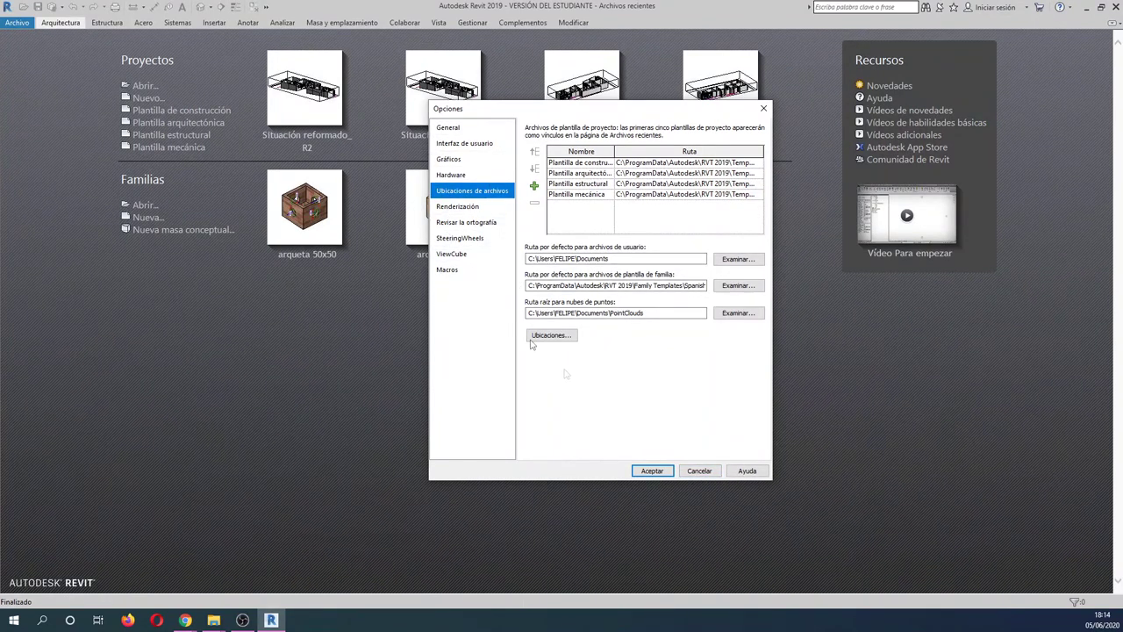
click(699, 471)
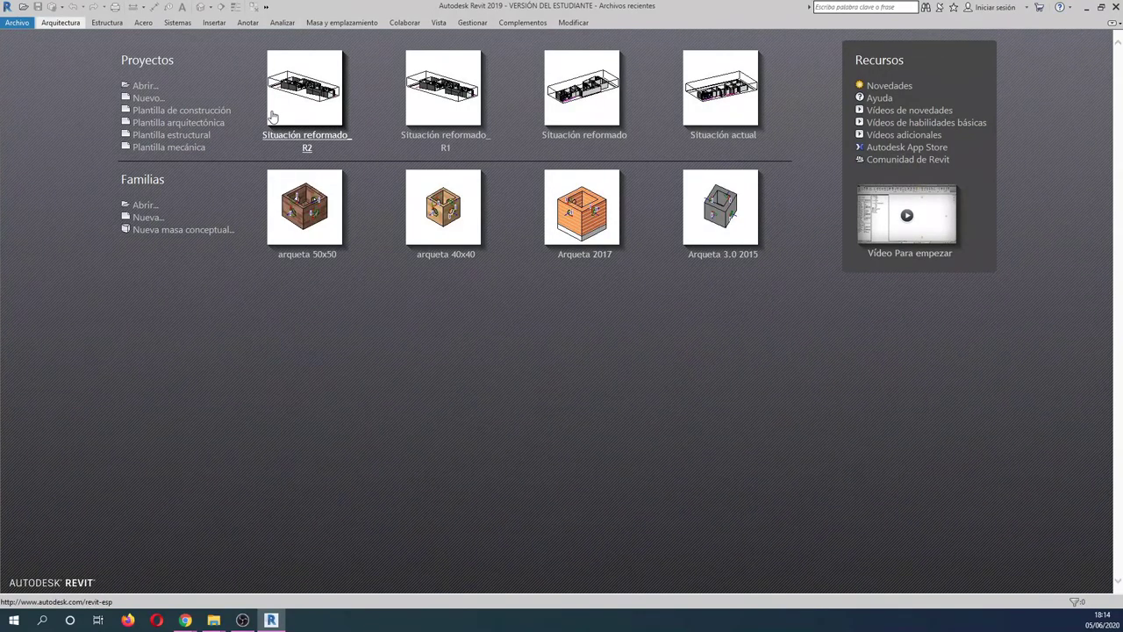
Step: Start a new project from the Plantilla de construcción template with Proyecto selected
click(139, 98)
click(497, 286)
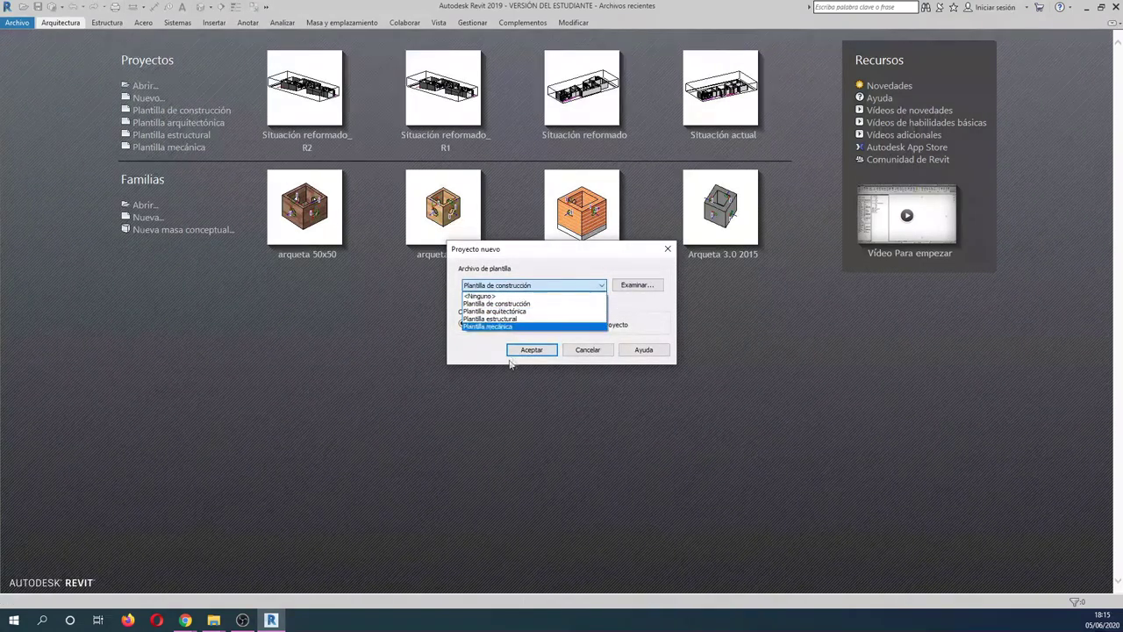
click(597, 357)
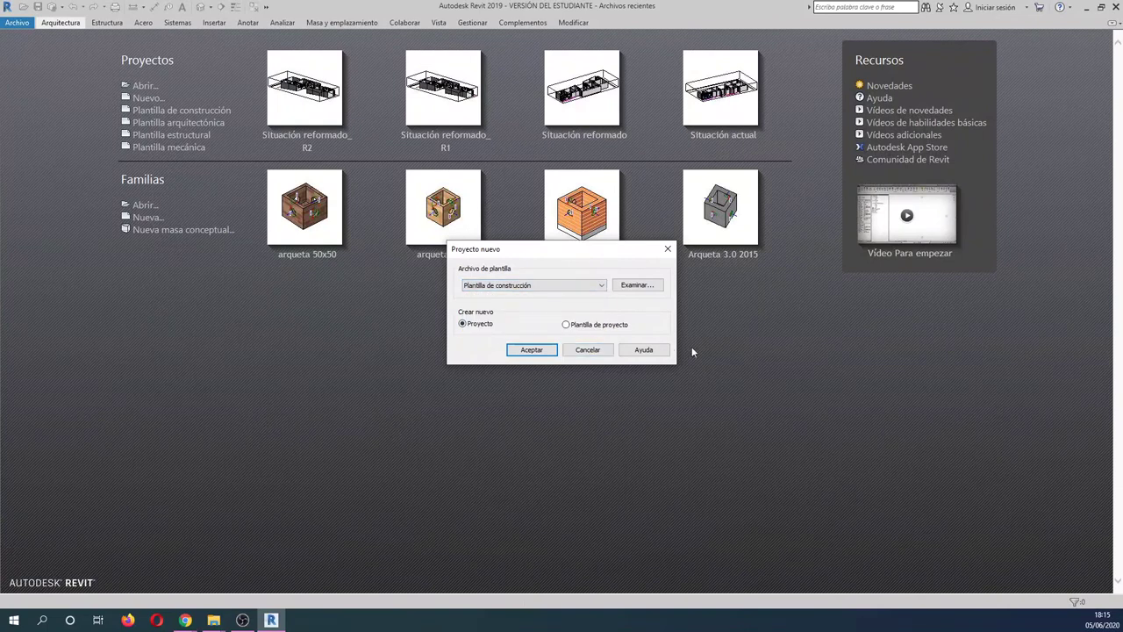